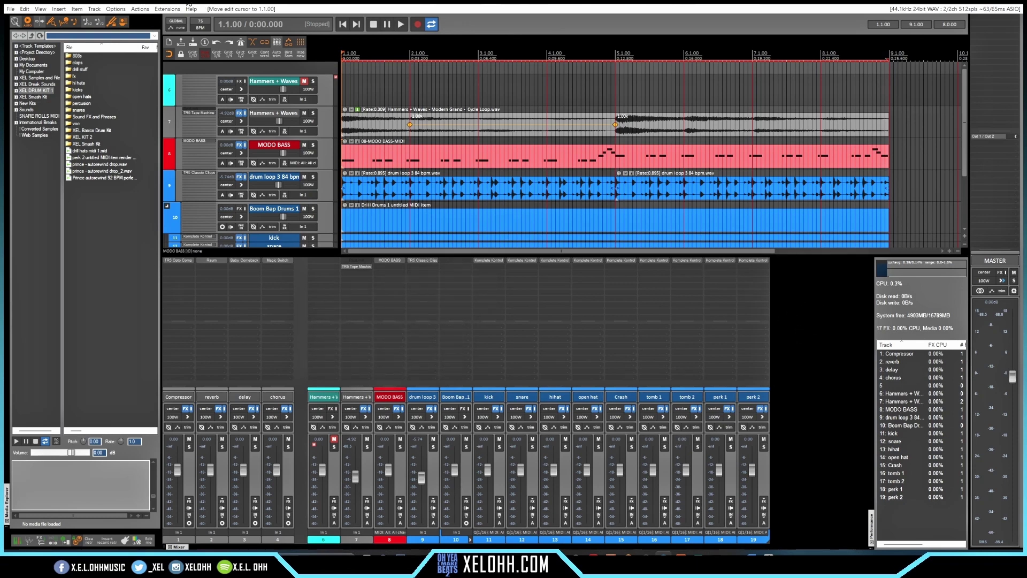
Find actions matching "theme adj" and run the amagalma_Adjust theme colors.lua script
{"action": "left_click", "coordinate": [141, 9]}
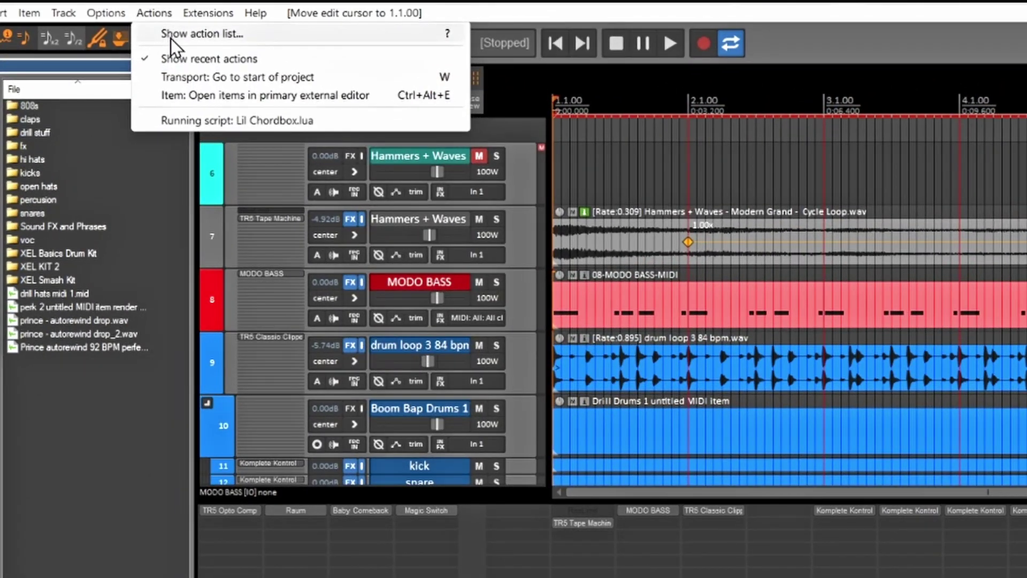
{"action": "left_click", "coordinate": [171, 36]}
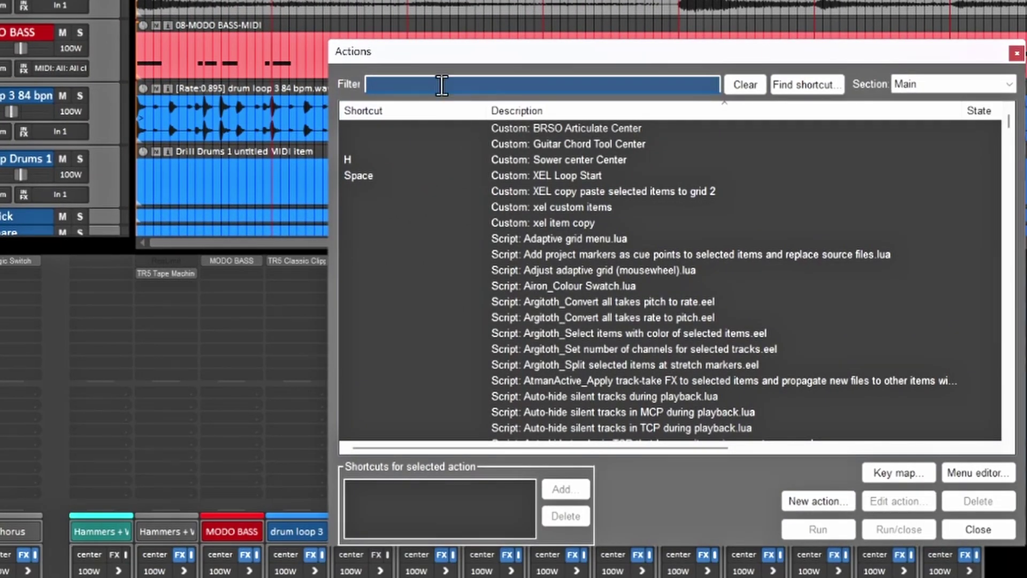
{"action": "type", "text": "theme adj"}
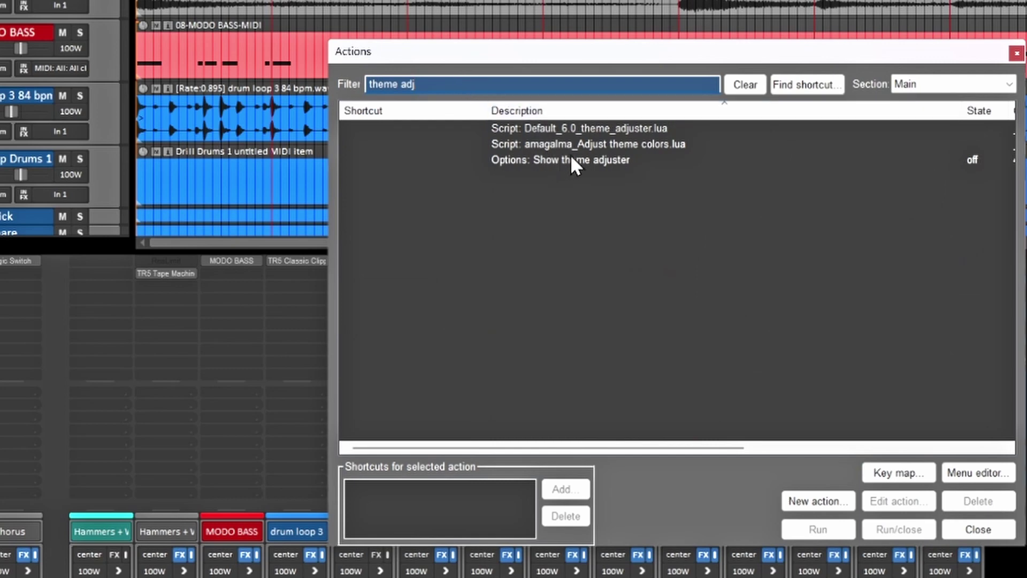
{"action": "left_click", "coordinate": [646, 145]}
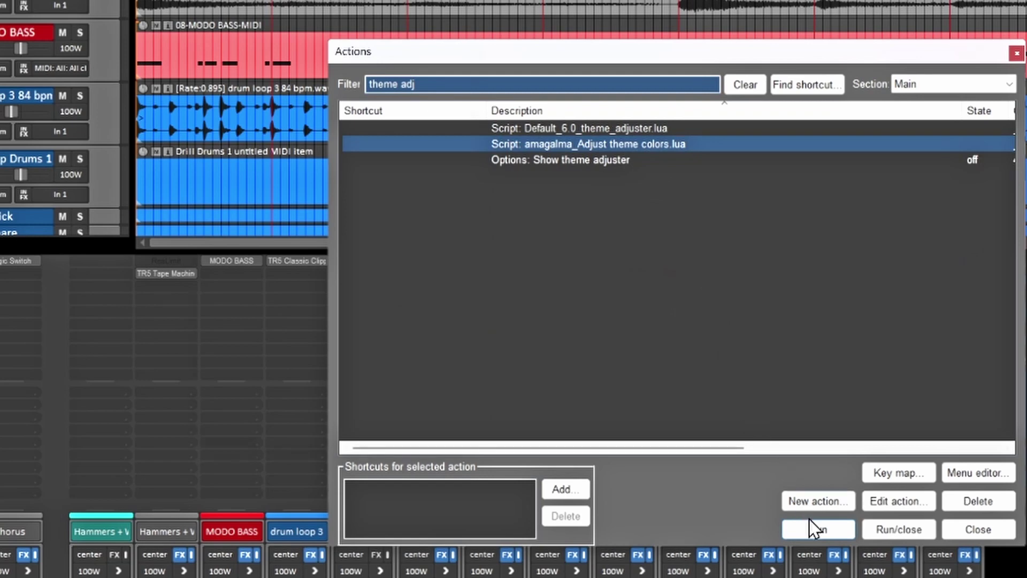
{"action": "left_click", "coordinate": [811, 528]}
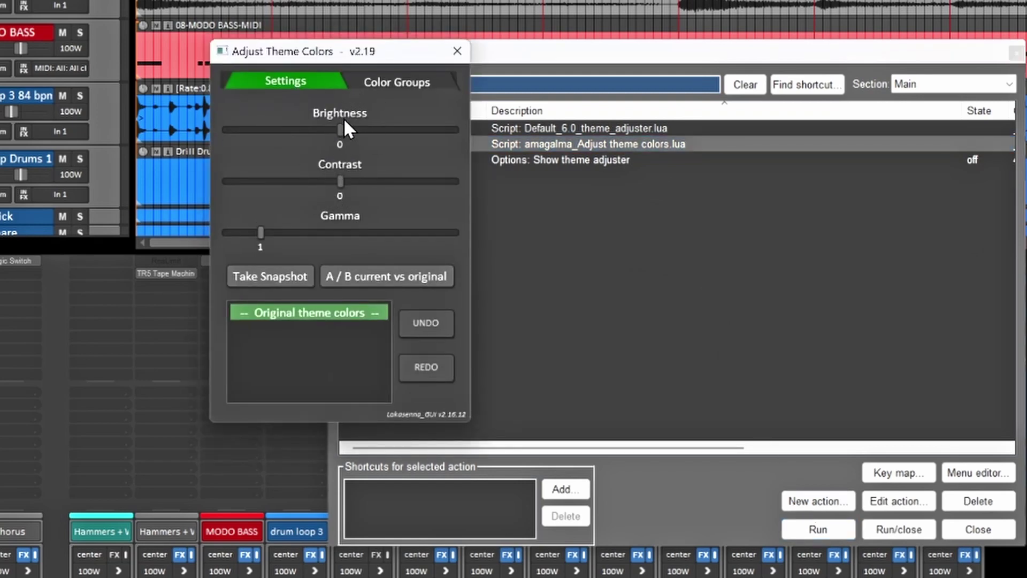
Review the color groups in Adjust Theme Colors, and close both the script window and the action list
{"action": "left_click", "coordinate": [398, 80]}
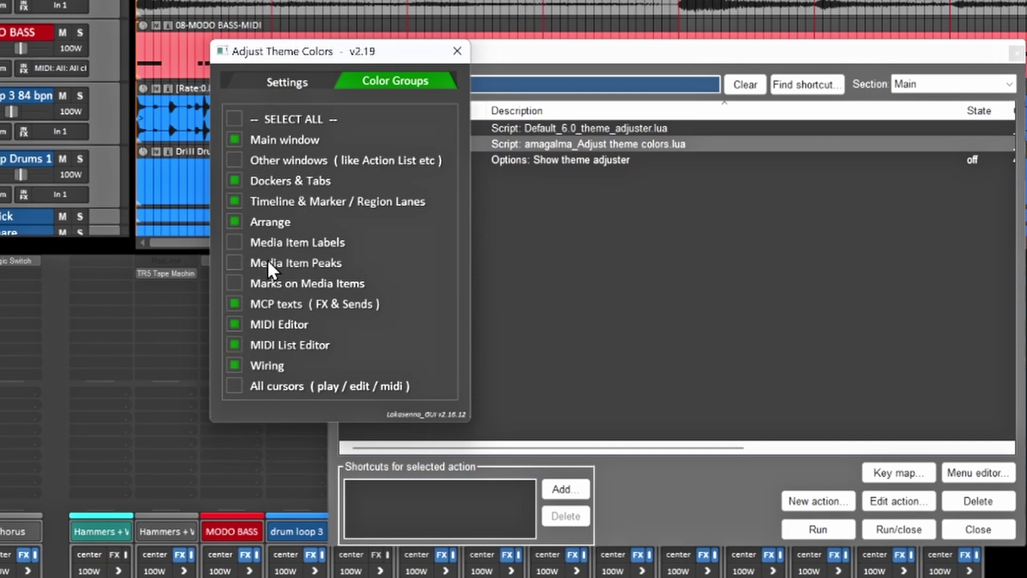
{"action": "left_click", "coordinate": [457, 50]}
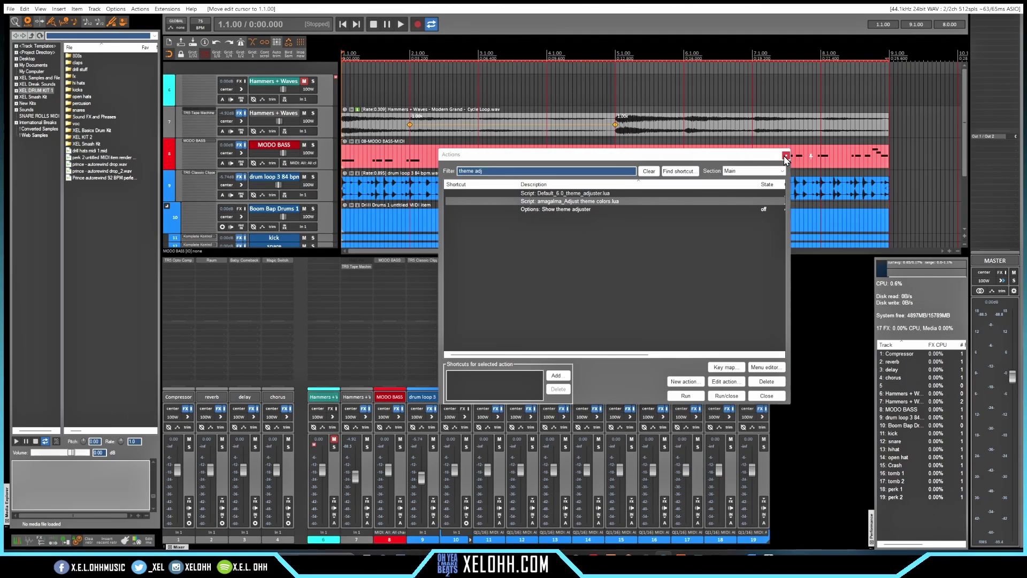
{"action": "left_click", "coordinate": [1016, 53]}
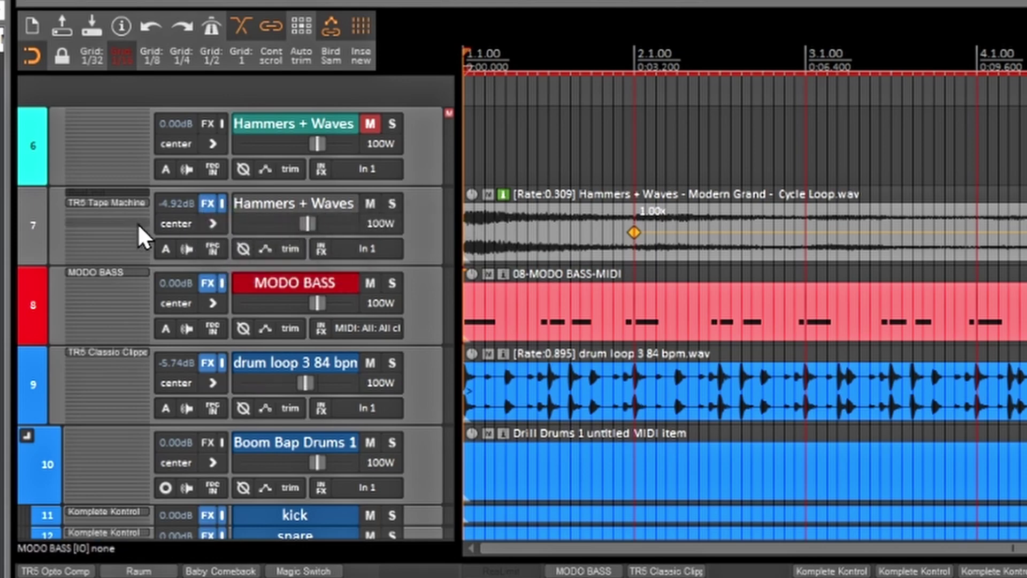
Look at the routing window of the Hammers + Waves track 7, close it, and select the MODO BASS track
{"action": "left_click", "coordinate": [213, 223]}
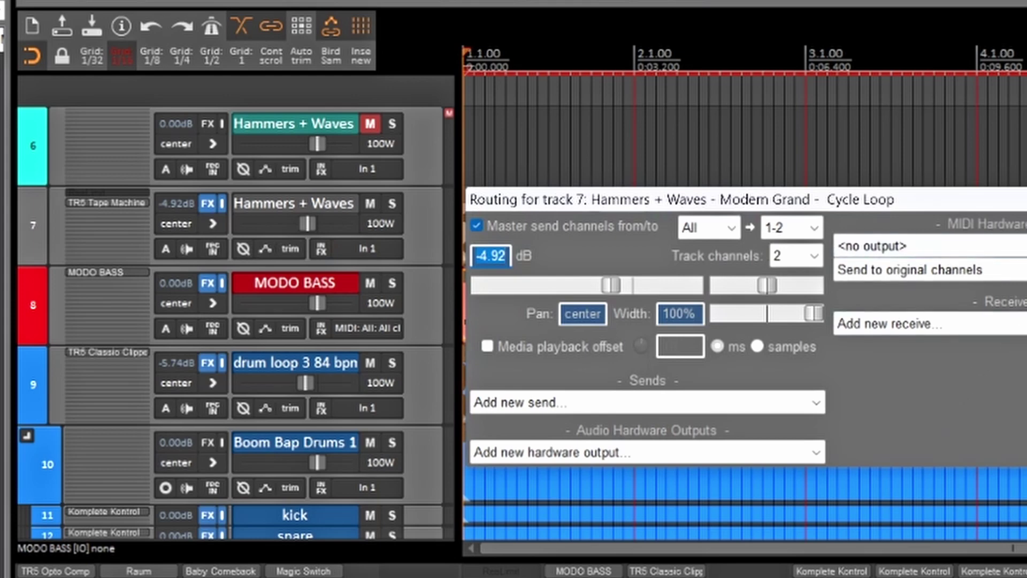
{"action": "key", "text": "Escape"}
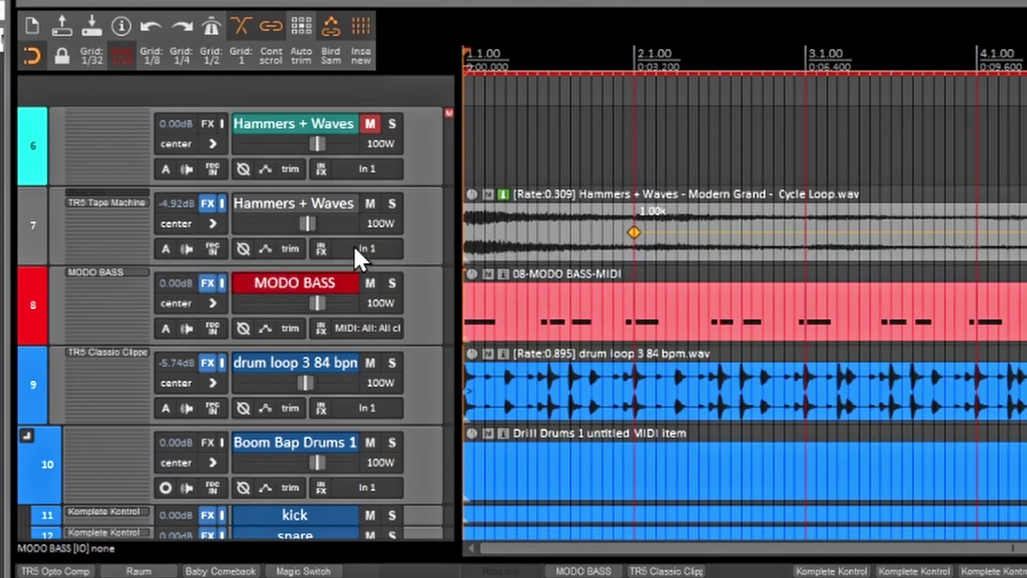
{"action": "left_click", "coordinate": [427, 295]}
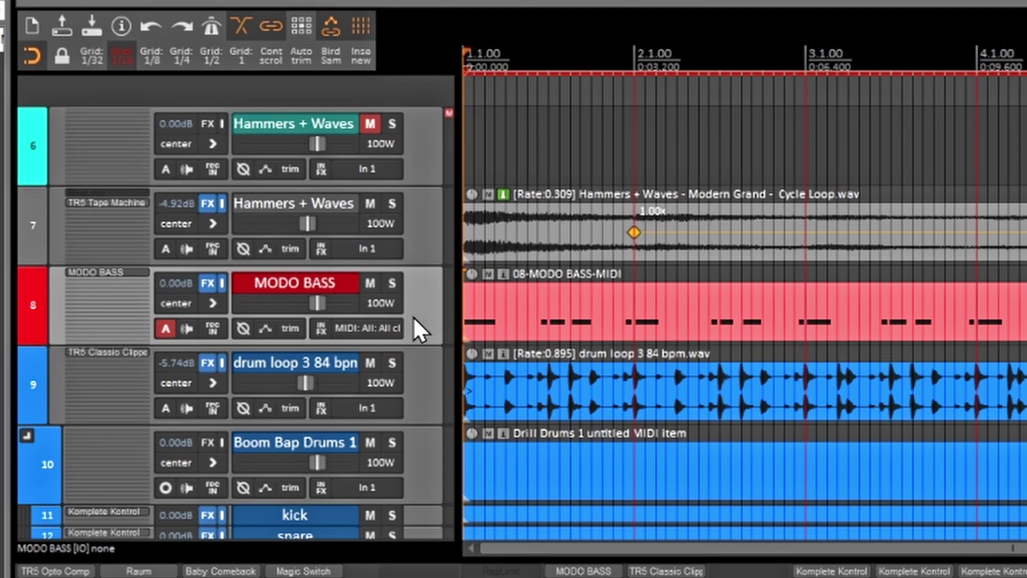
{"action": "scroll", "coordinate": [414, 316], "scroll_direction": "down", "scroll_amount": 2}
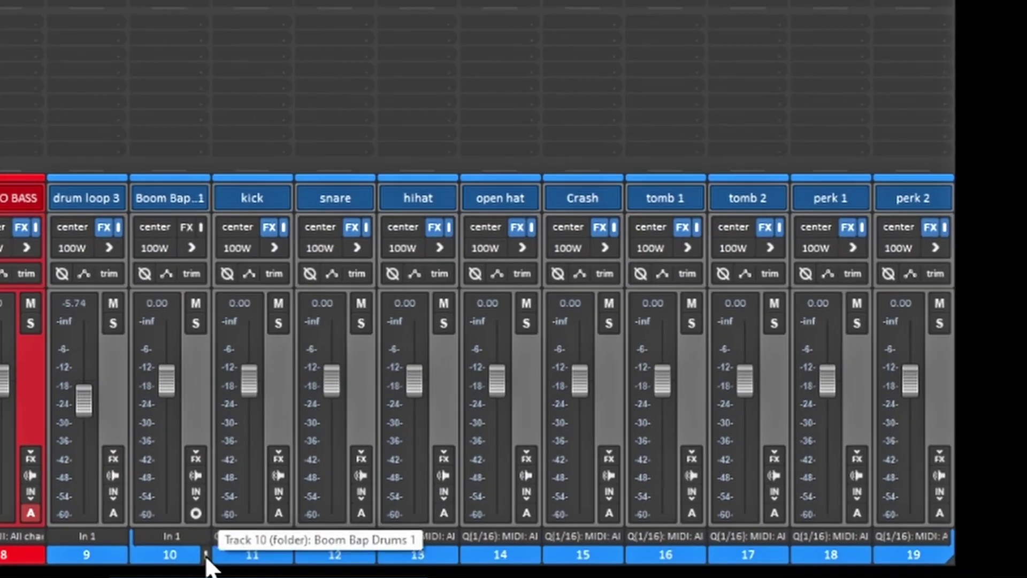
Collapse the Boom Bap Drums 1 folder in the mixer and expand it again
{"action": "left_click", "coordinate": [207, 556]}
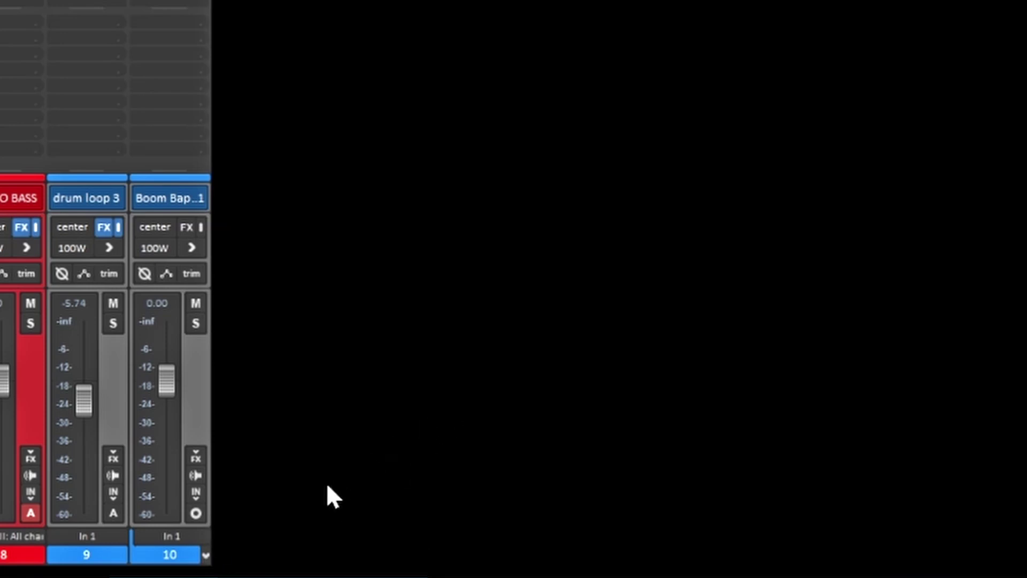
{"action": "left_click", "coordinate": [207, 556]}
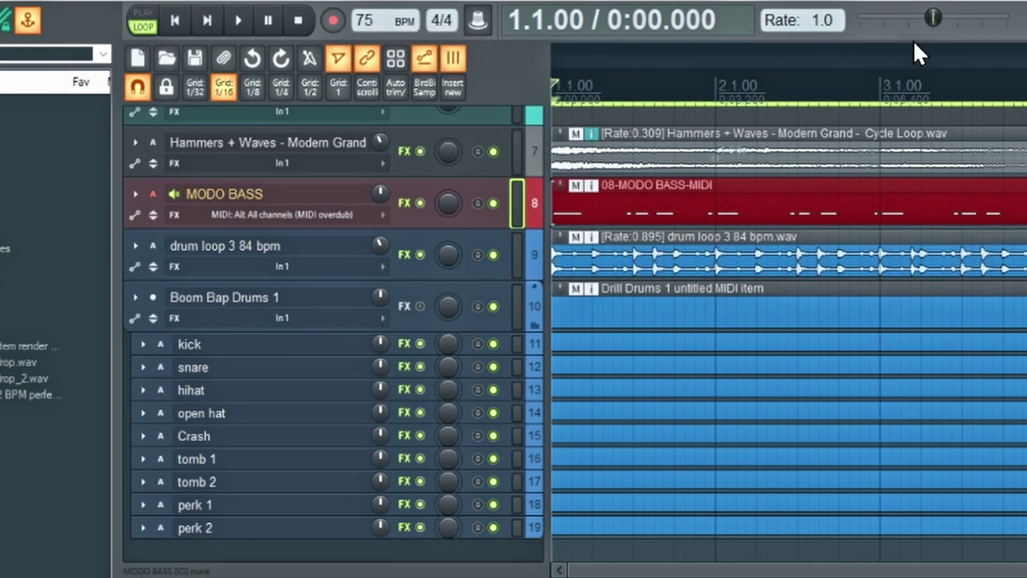
View the MODO BASS MIDI item in the MIDI editor, compare it with the Pad pattern in FL Studio, and close the editor
{"action": "double_click", "coordinate": [655, 217]}
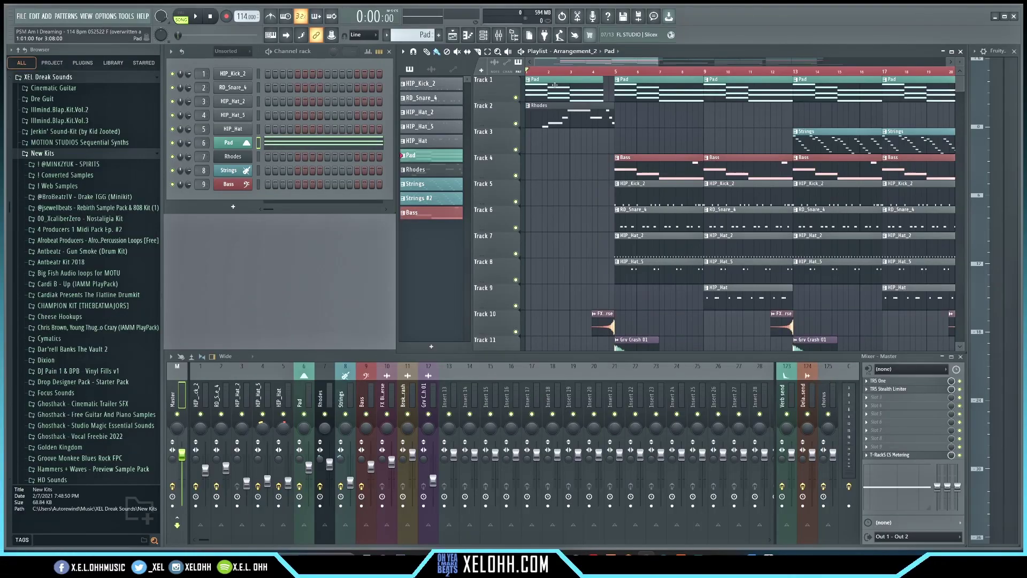
{"action": "double_click", "coordinate": [555, 84]}
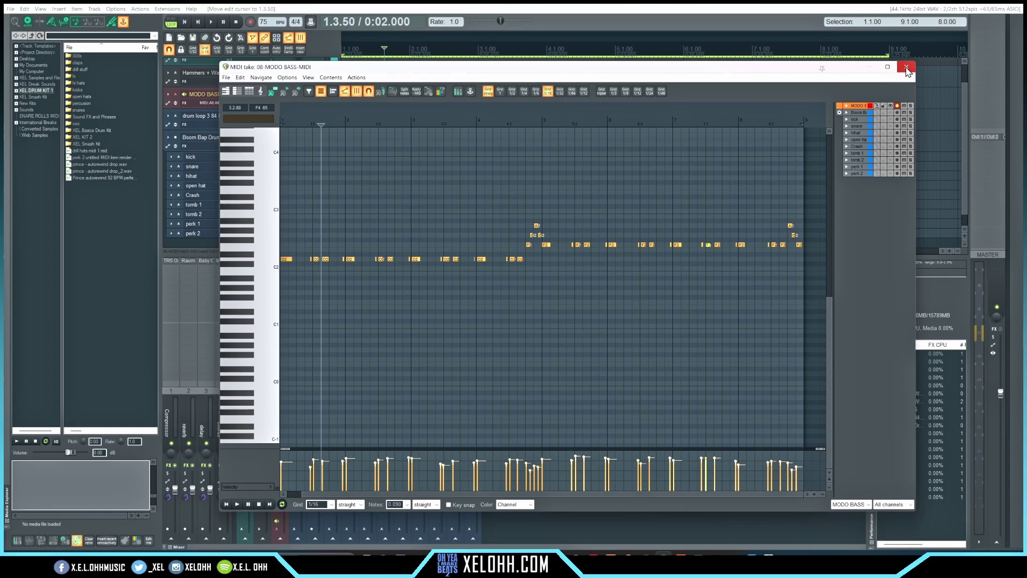
{"action": "left_click", "coordinate": [907, 68]}
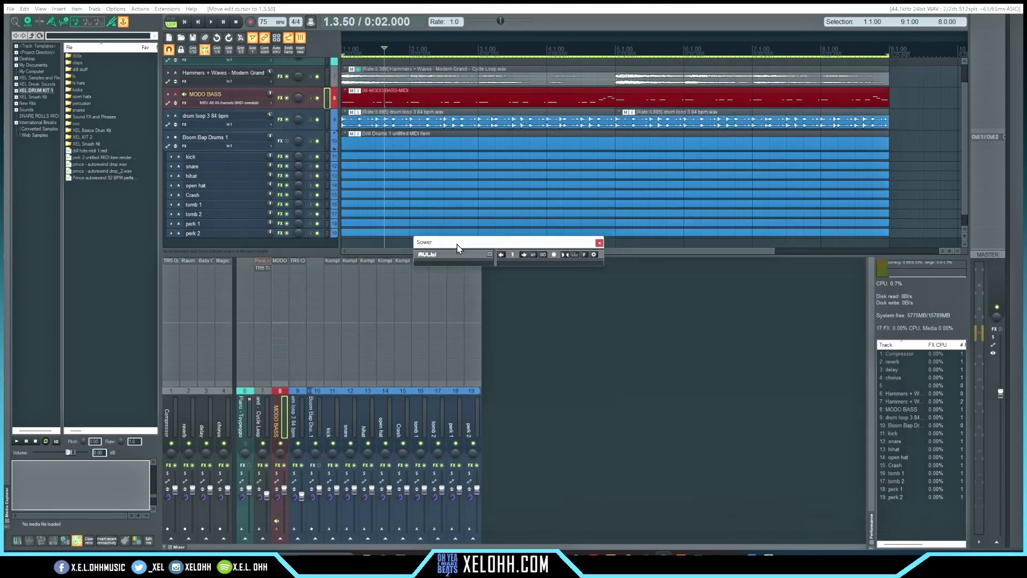
Select the drum tracks from kick to perk 2 and add them as channels in the Sower step sequencer
{"action": "left_click", "coordinate": [490, 256]}
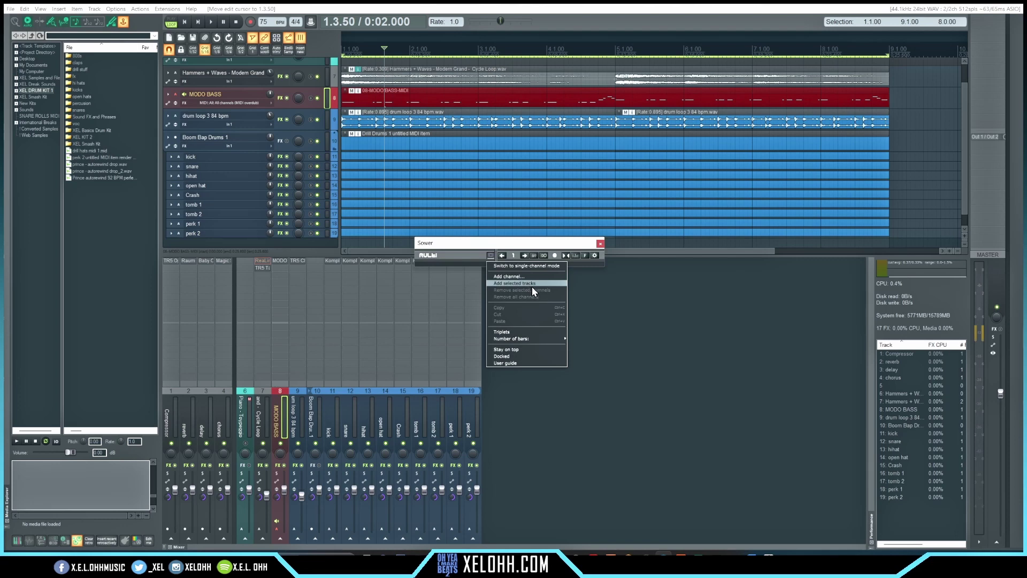
{"action": "left_click", "coordinate": [321, 156]}
{"action": "left_click_drag", "start_coordinate": [322, 155], "coordinate": [321, 233]}
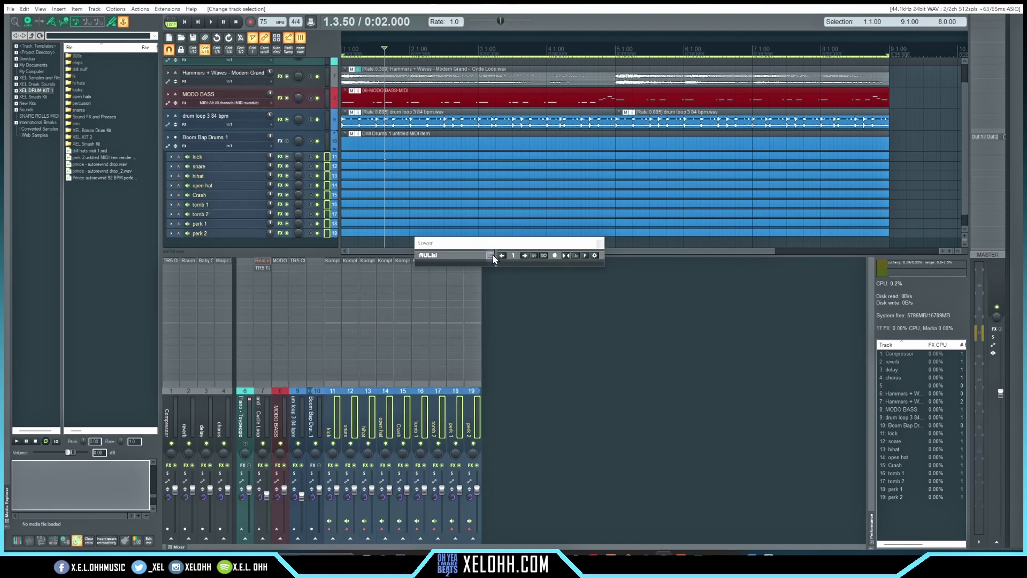
{"action": "left_click", "coordinate": [492, 255]}
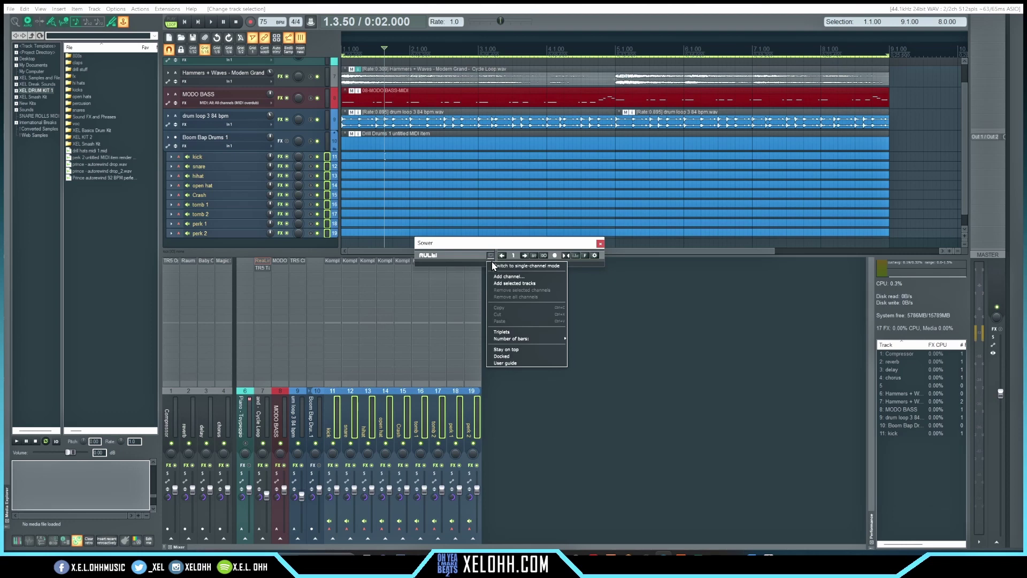
{"action": "left_click", "coordinate": [524, 282]}
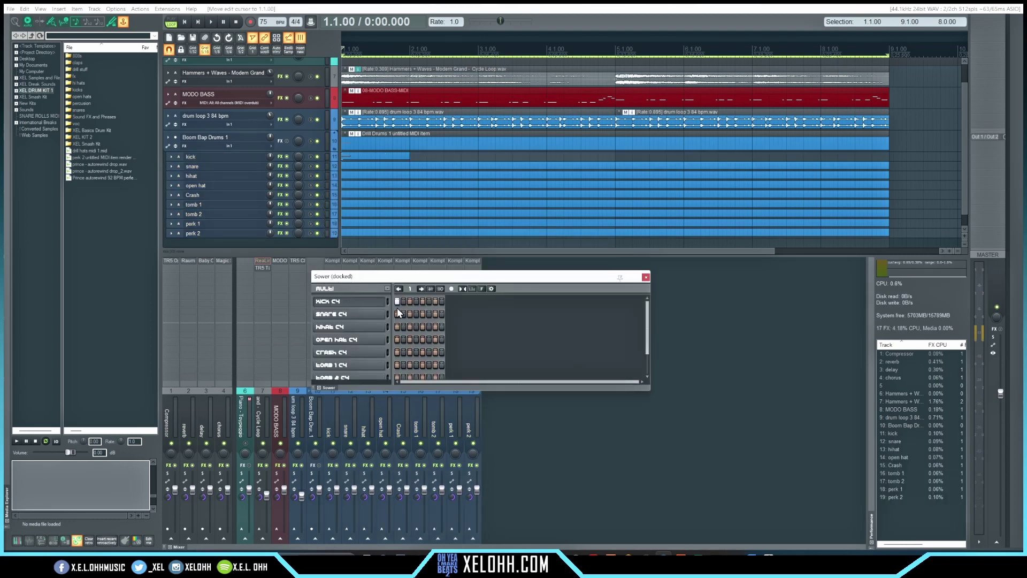
Check the snare, hihat and kick channels in the Sower sequencer and close it
{"action": "left_click", "coordinate": [346, 313]}
{"action": "left_click", "coordinate": [350, 324]}
{"action": "left_click", "coordinate": [356, 302]}
{"action": "key", "text": "Escape"}
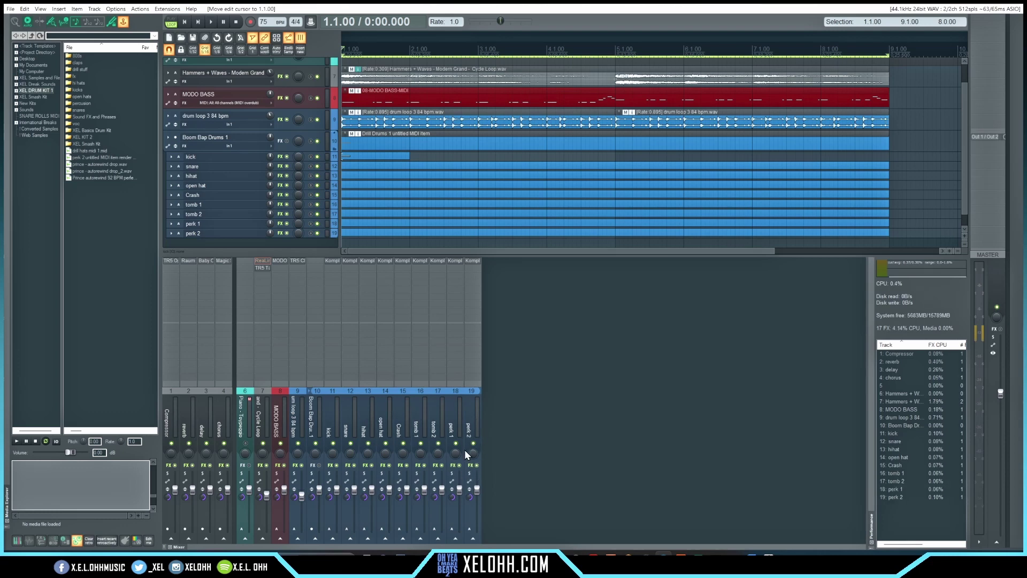
Show the mixer panel layout options for the perk 2 track
{"action": "right_click", "coordinate": [467, 516]}
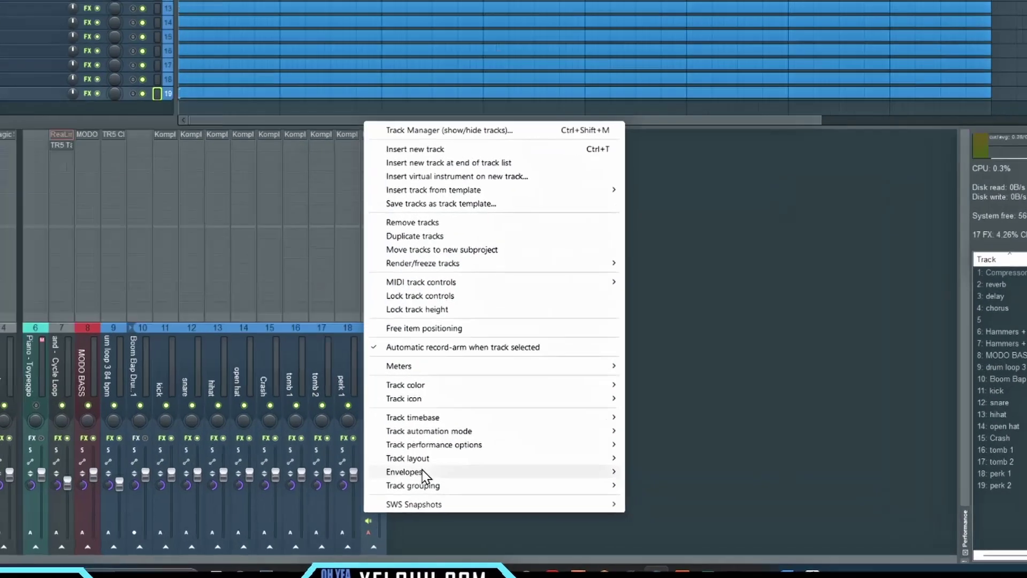
{"action": "mouse_move", "coordinate": [543, 463]}
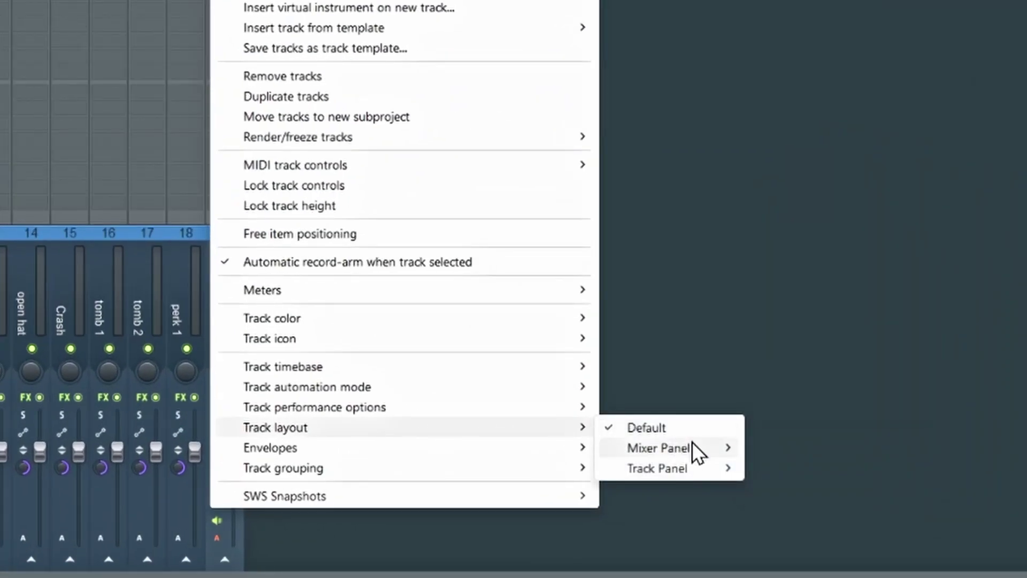
{"action": "mouse_move", "coordinate": [714, 452]}
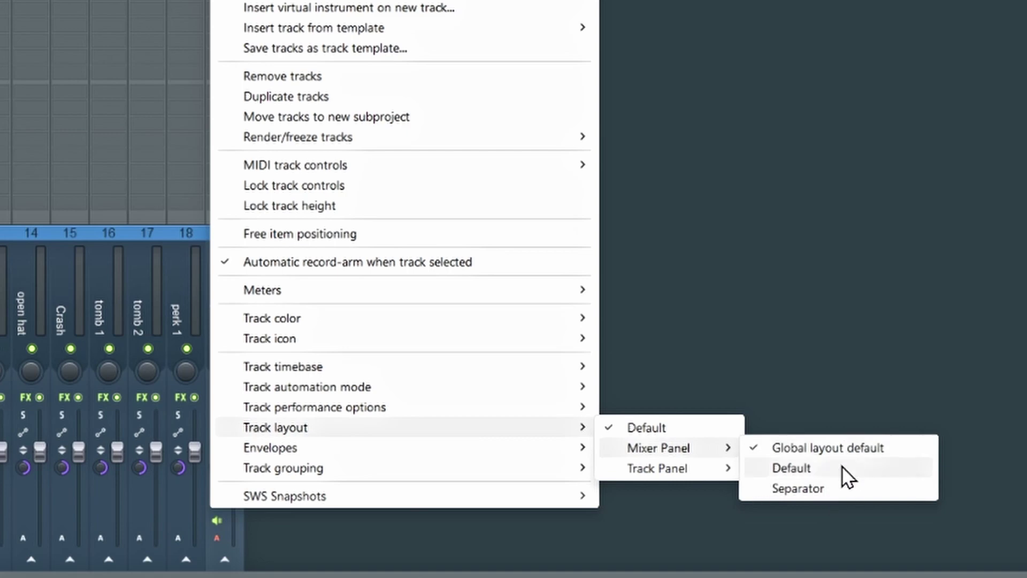
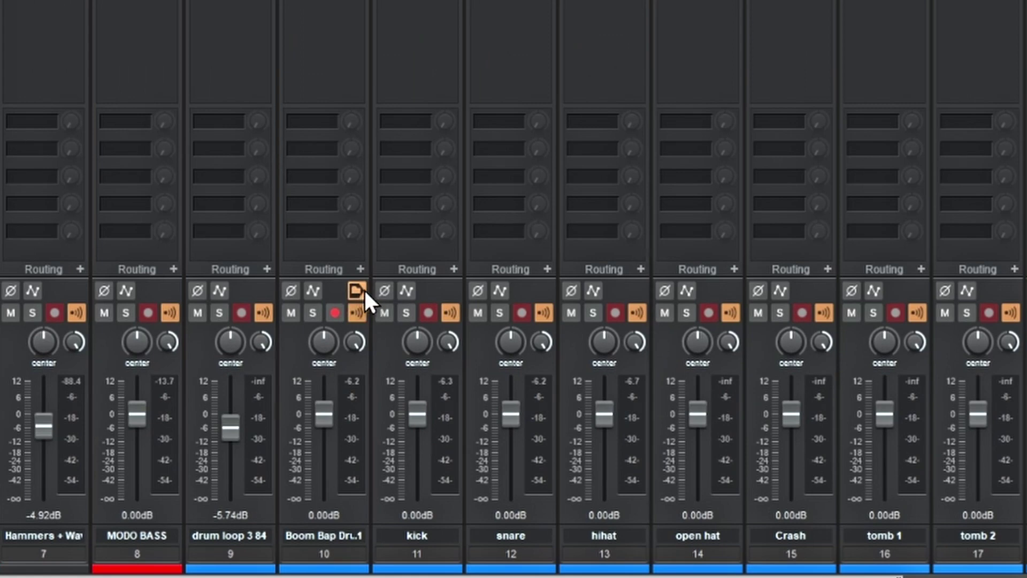
Collapse and re-expand the Boom Bap Drums 1 folder in the Cakewalk-style mixer, and look over the drum tracks in the track panel
{"action": "left_click", "coordinate": [364, 291]}
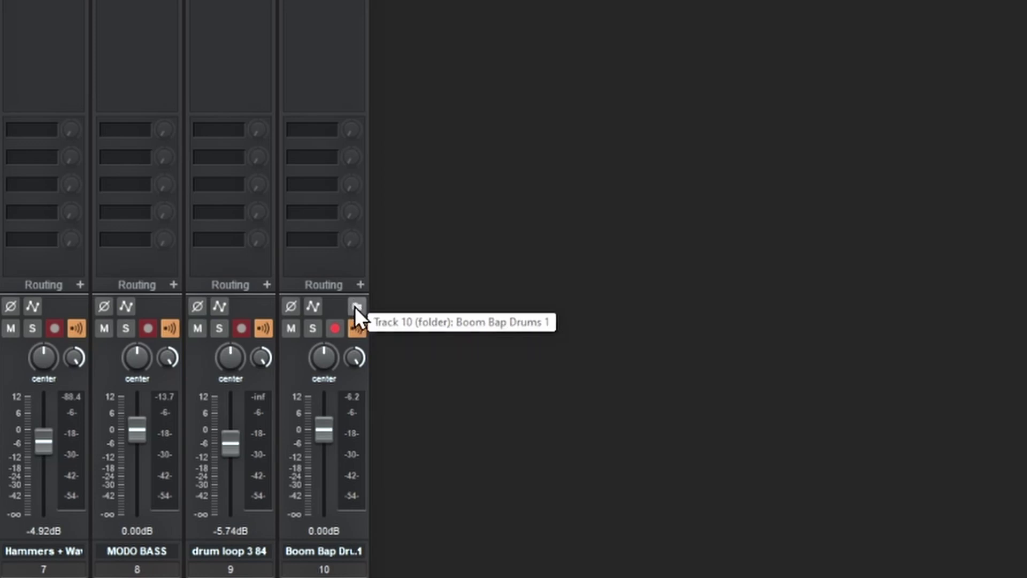
{"action": "left_click", "coordinate": [358, 307]}
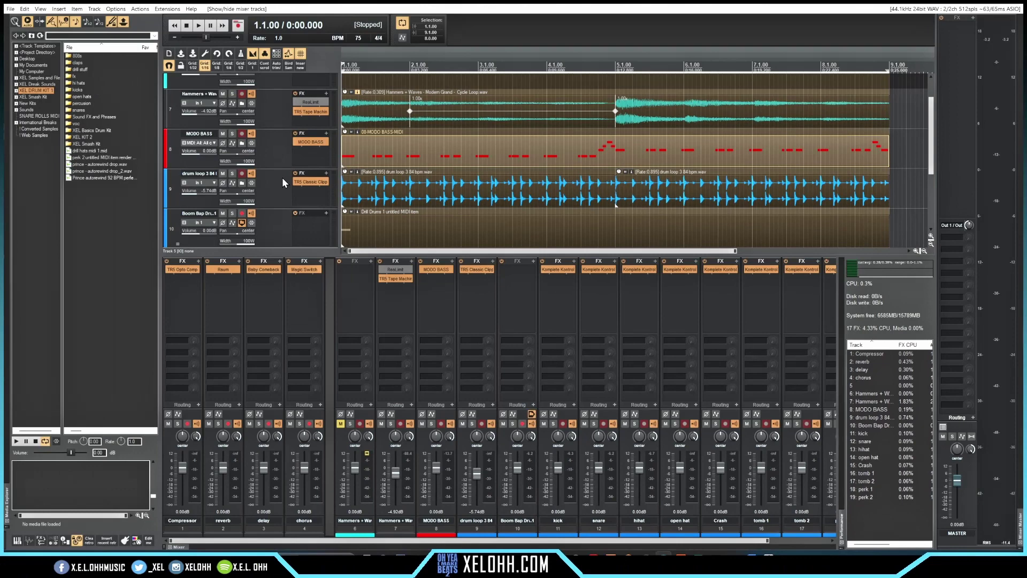
{"action": "scroll", "coordinate": [281, 182], "scroll_direction": "down", "scroll_amount": 3}
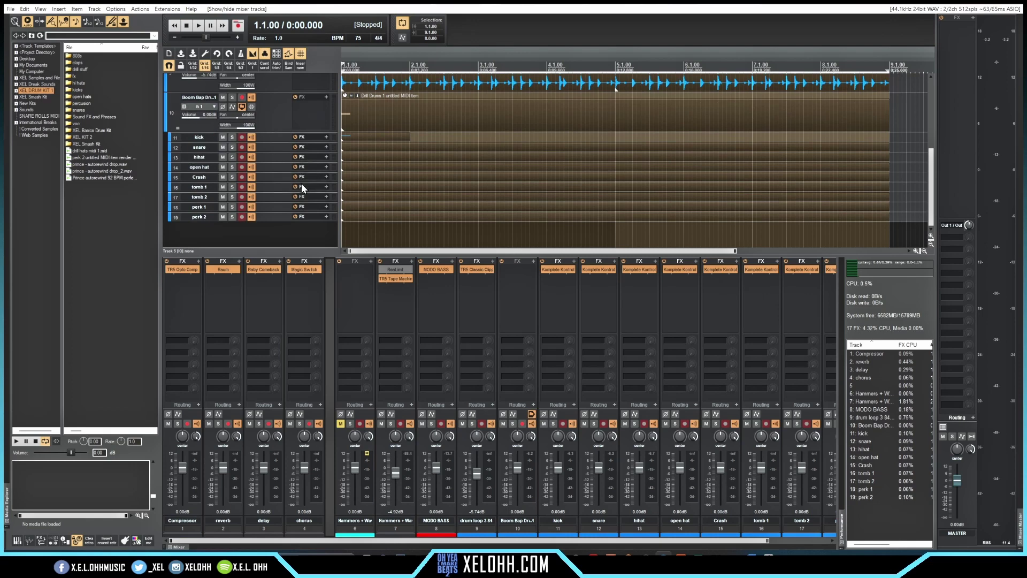
{"action": "scroll", "coordinate": [301, 183], "scroll_direction": "up", "scroll_amount": 2}
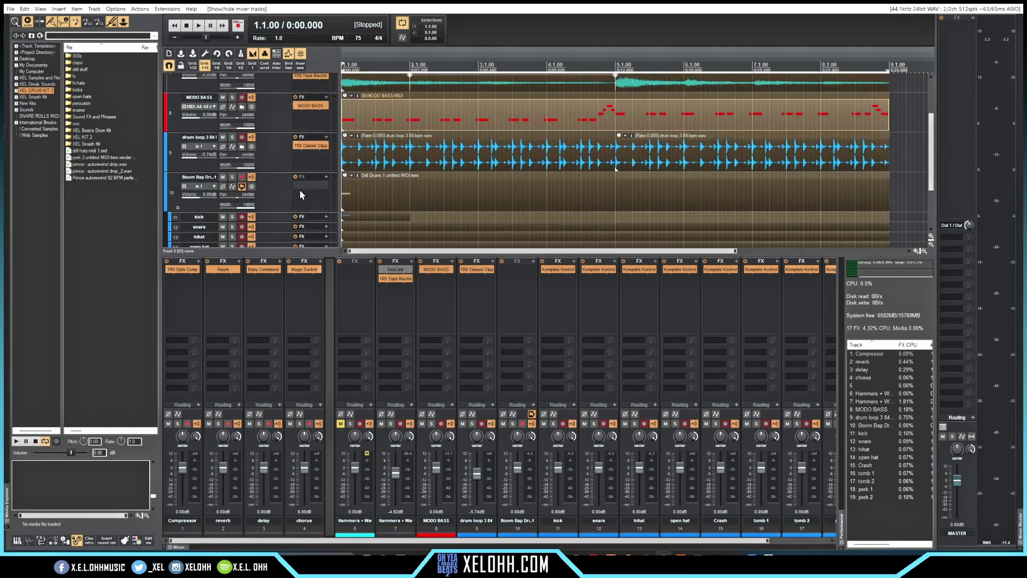
View the MODO BASS MIDI item in the MIDI editor, switching back to REAPER from the Cakewalk piano roll, and close the editor
{"action": "left_click", "coordinate": [397, 106]}
{"action": "double_click", "coordinate": [397, 106]}
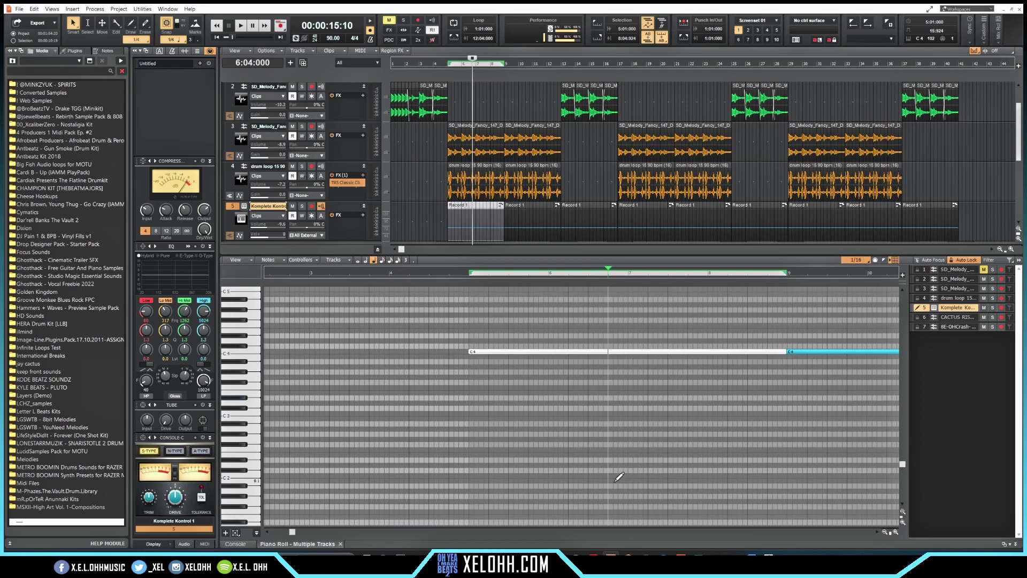
{"action": "mouse_move", "coordinate": [664, 553]}
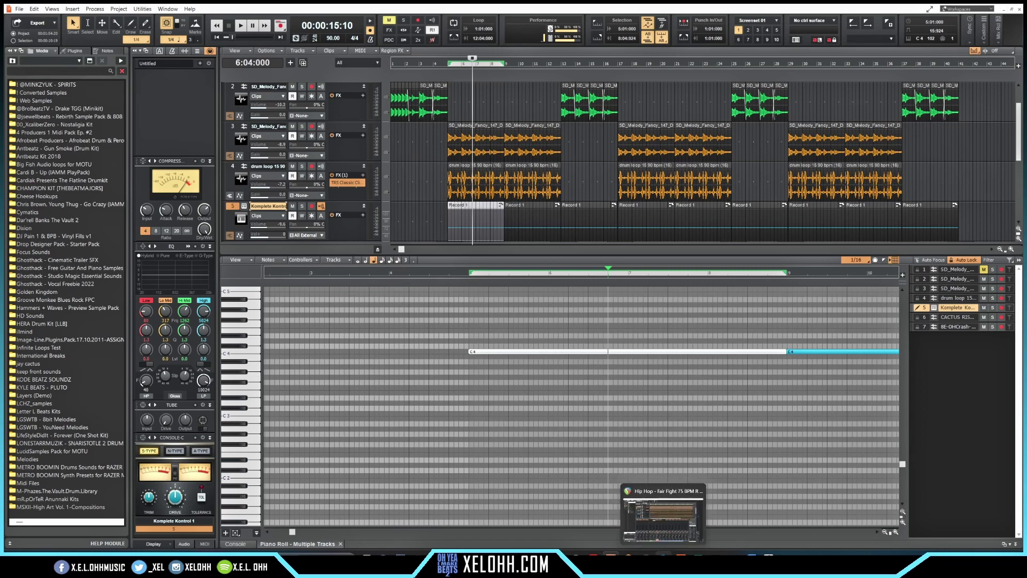
{"action": "left_click", "coordinate": [664, 516]}
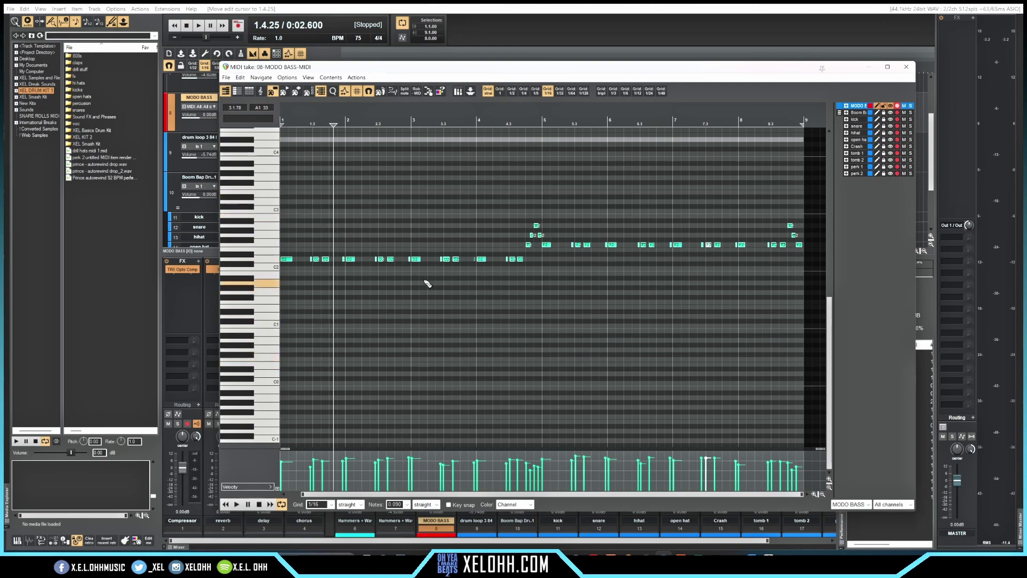
{"action": "left_click", "coordinate": [907, 67]}
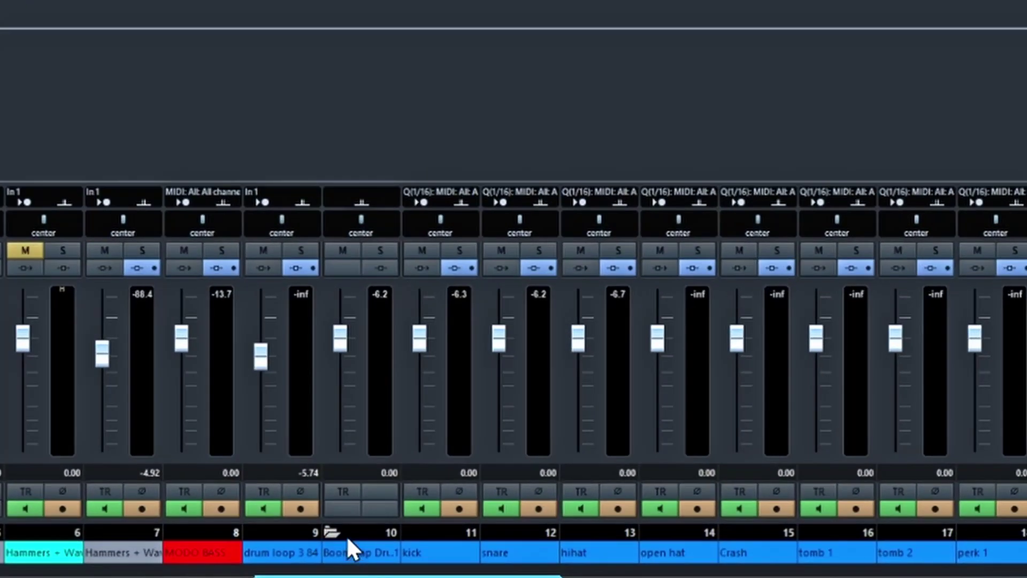
Collapse the Boom Bap Drums folder, track 10, in the mixer
{"action": "left_click", "coordinate": [330, 532]}
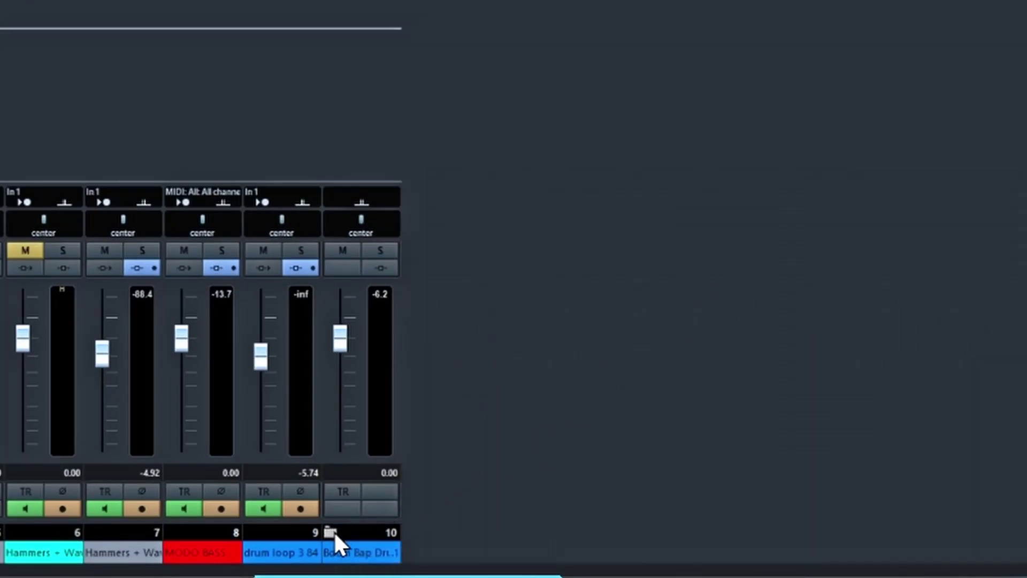
Expand the Boom Bap Drums folder in the mixer, and apply the Separator thin mixer panel layout to track 5
{"action": "left_click", "coordinate": [332, 532]}
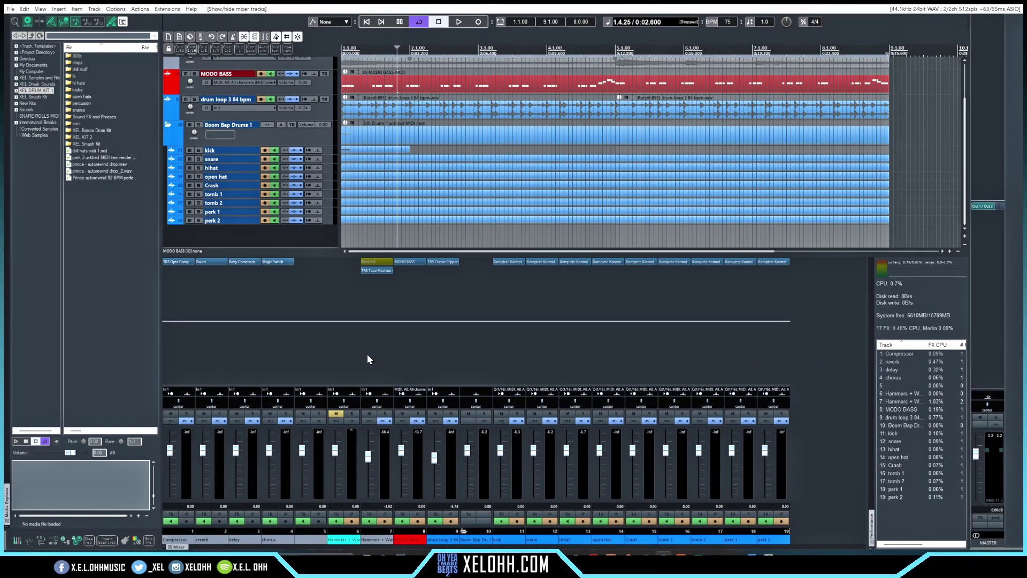
{"action": "right_click", "coordinate": [303, 470]}
{"action": "mouse_move", "coordinate": [343, 428]}
{"action": "mouse_move", "coordinate": [534, 441]}
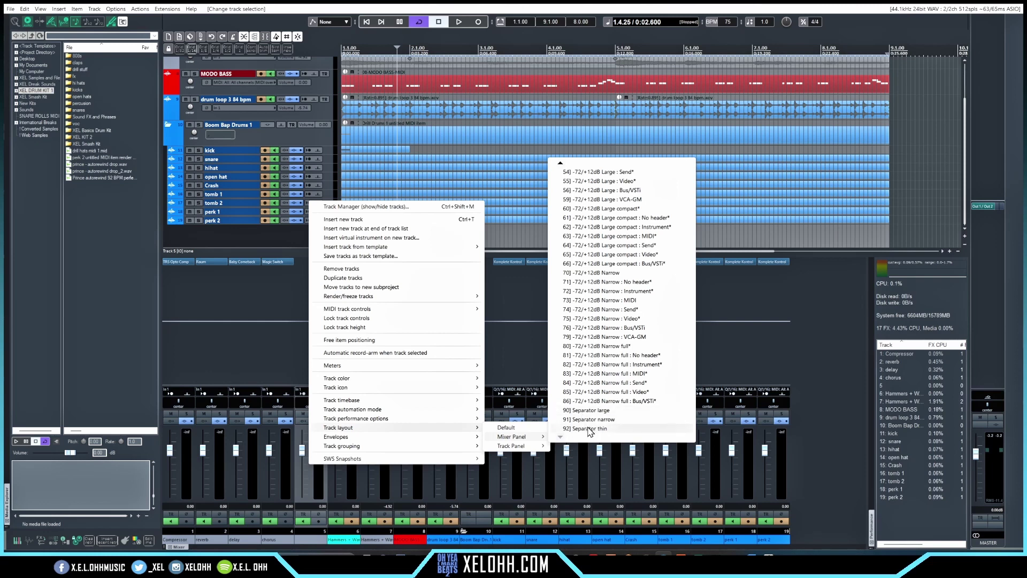
{"action": "left_click", "coordinate": [590, 428]}
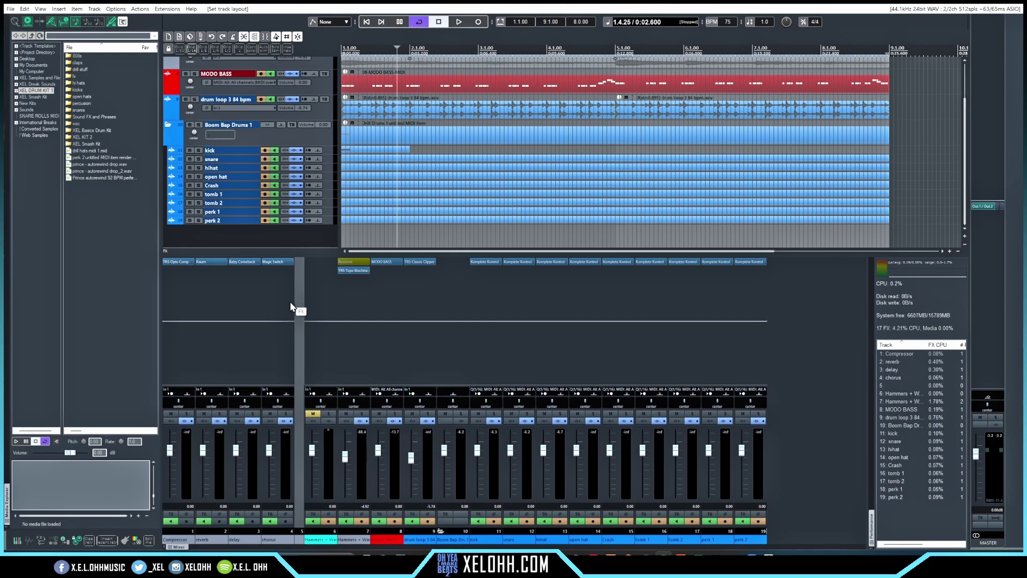
Compare the MODO BASS item in REAPER's MIDI editor with the Free Piano 01 part in Cubase's key editor, and close the REAPER editor
{"action": "scroll", "coordinate": [375, 139], "scroll_direction": "up", "scroll_amount": 2}
{"action": "left_click", "coordinate": [381, 137]}
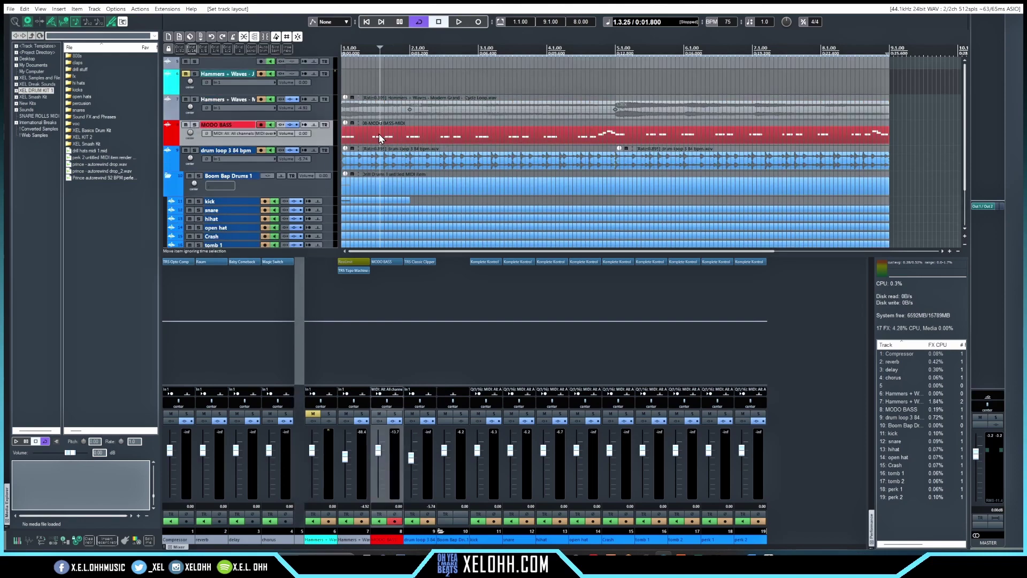
{"action": "double_click", "coordinate": [379, 134]}
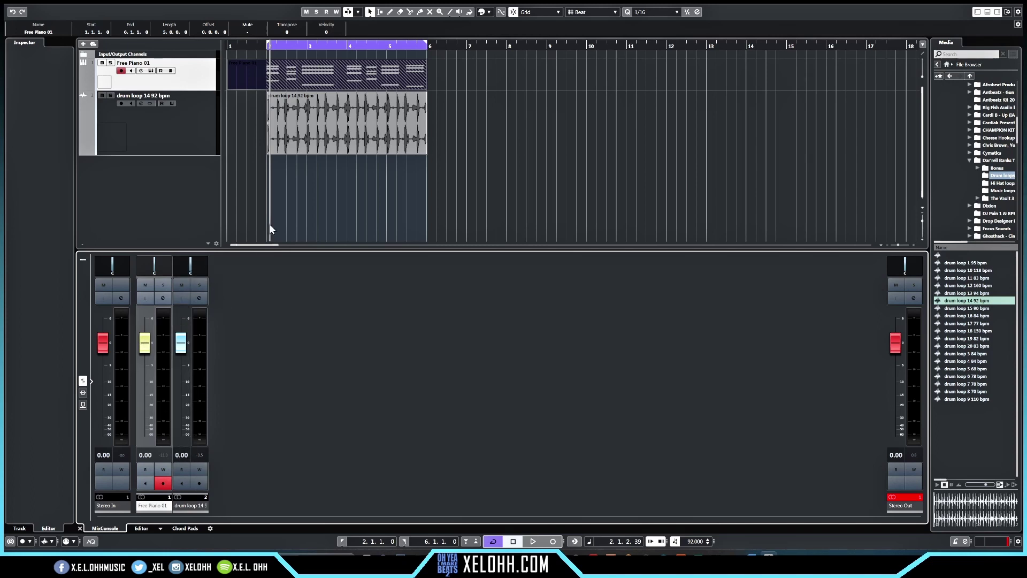
{"action": "double_click", "coordinate": [330, 79]}
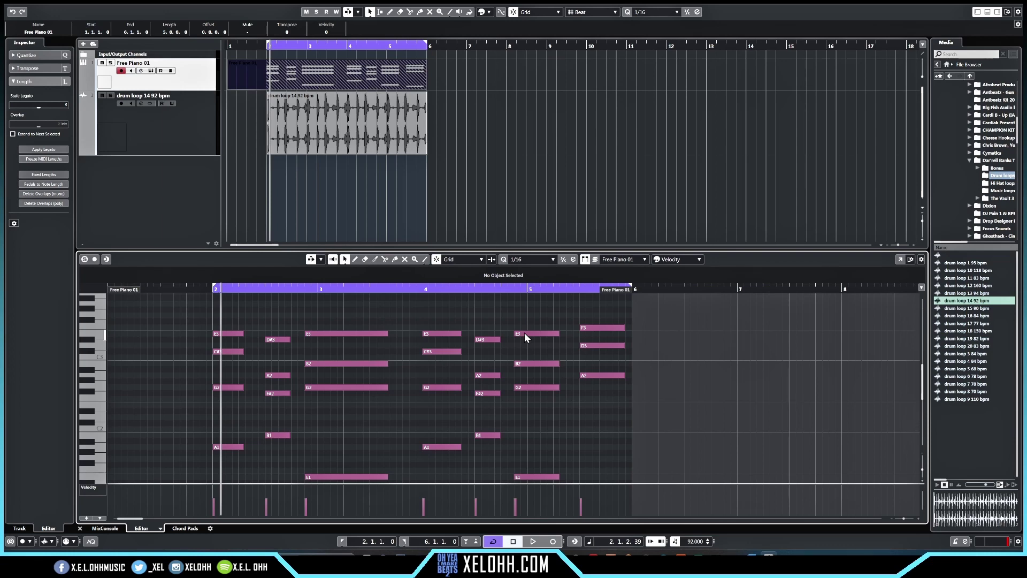
{"action": "left_click", "coordinate": [157, 199]}
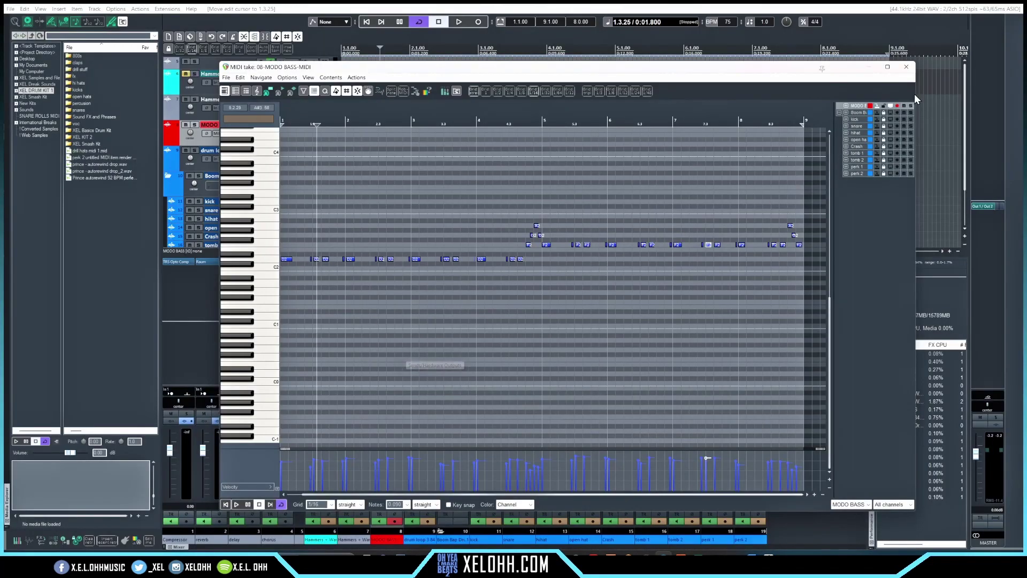
{"action": "left_click", "coordinate": [907, 71]}
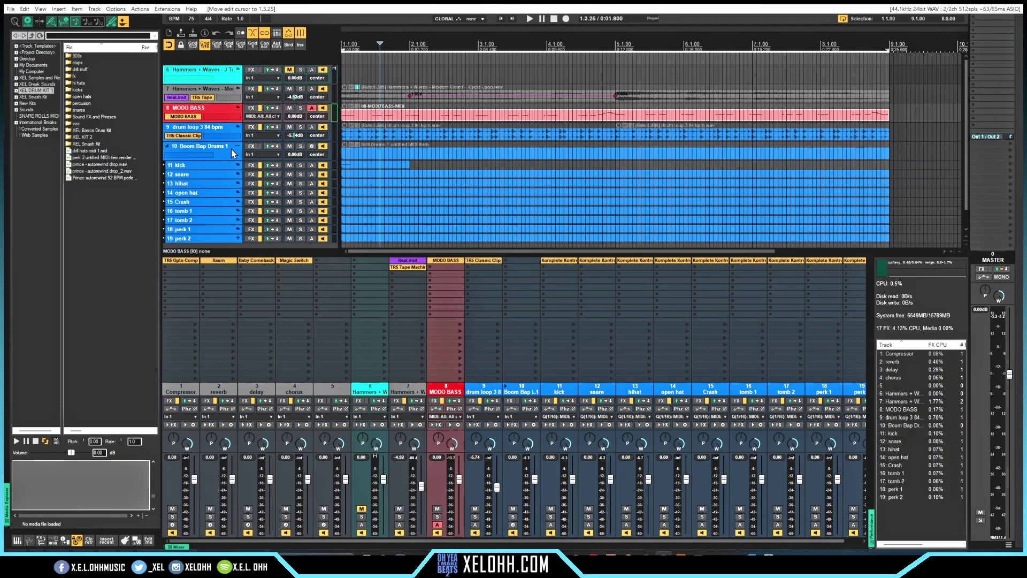
Show the track control panel on the right side of the arrange view, and look over its tracks
{"action": "scroll", "coordinate": [231, 149], "scroll_direction": "down", "scroll_amount": 1}
{"action": "right_click", "coordinate": [243, 233]}
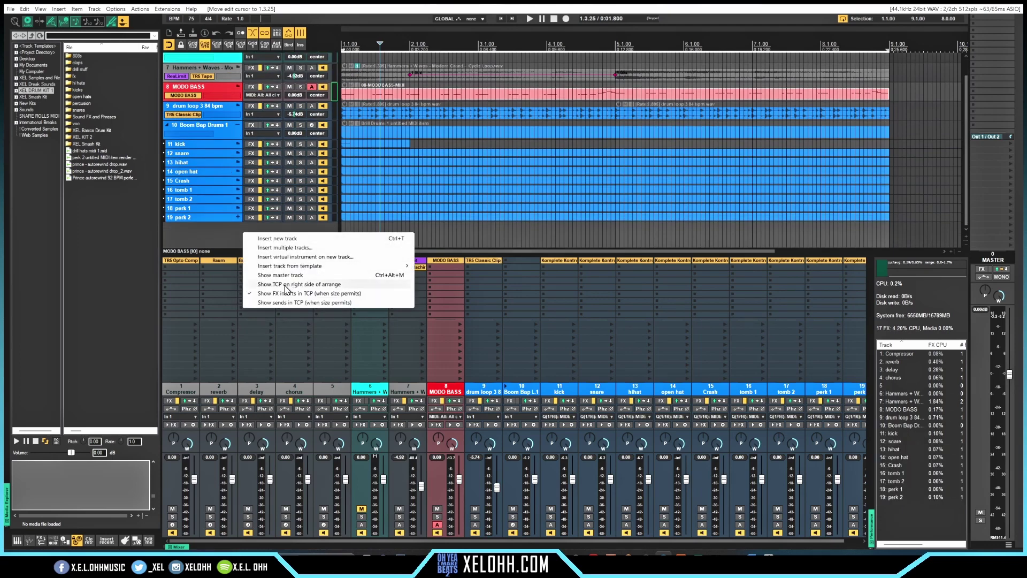
{"action": "left_click", "coordinate": [250, 284]}
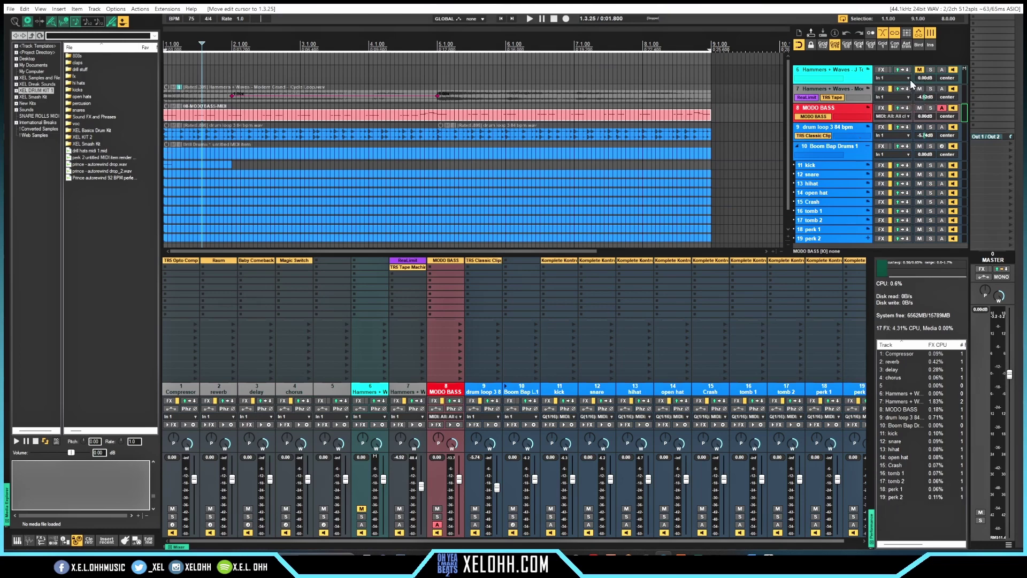
{"action": "scroll", "coordinate": [894, 104], "scroll_direction": "down", "scroll_amount": 1}
{"action": "scroll", "coordinate": [882, 128], "scroll_direction": "up", "scroll_amount": 1}
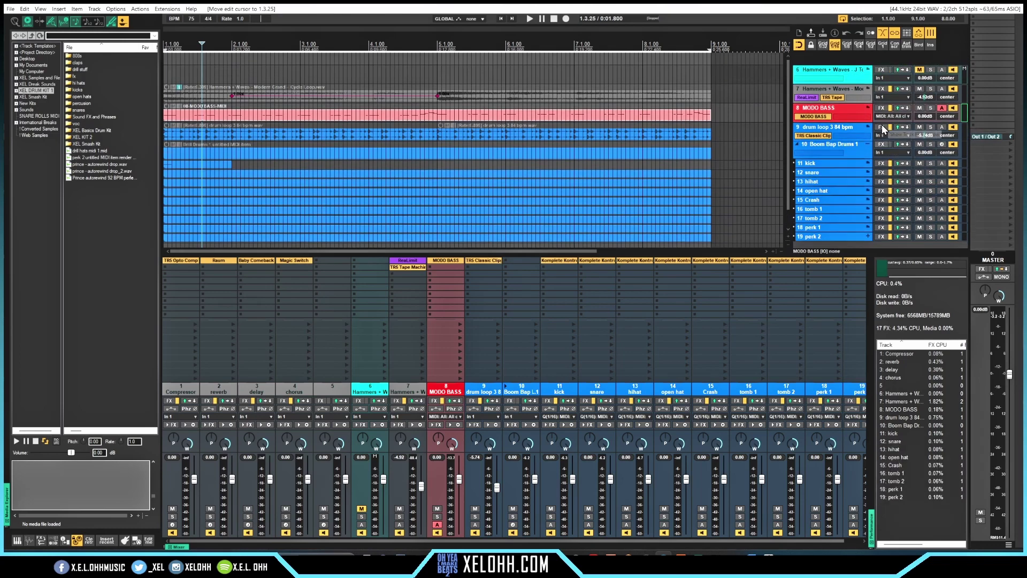
{"action": "scroll", "coordinate": [904, 155], "scroll_direction": "down", "scroll_amount": 1}
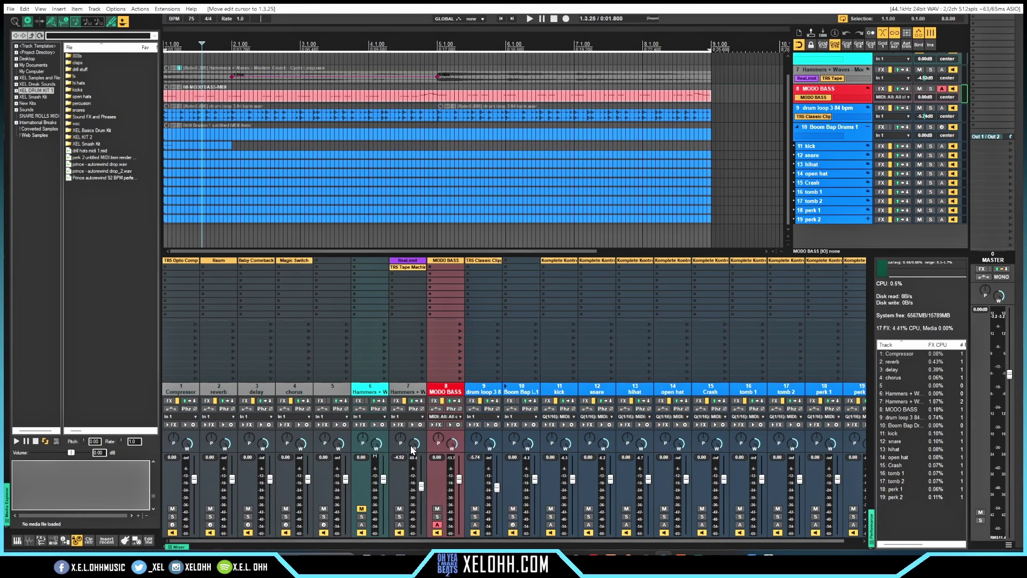
Apply the Separator mixer panel layout to track 5, between the chorus and Hammers + Waves channels
{"action": "right_click", "coordinate": [345, 431]}
{"action": "mouse_move", "coordinate": [424, 397]}
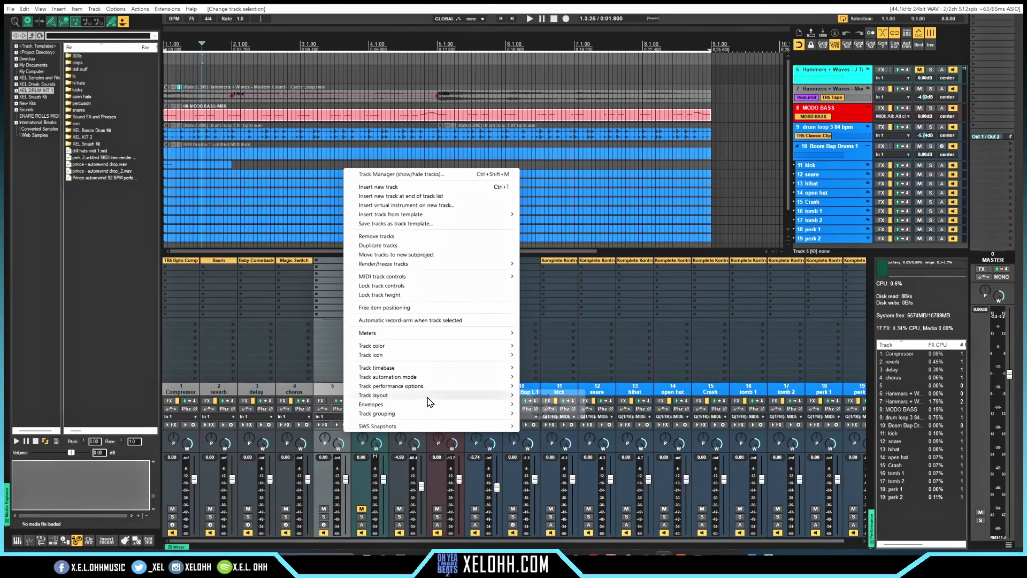
{"action": "mouse_move", "coordinate": [576, 406]}
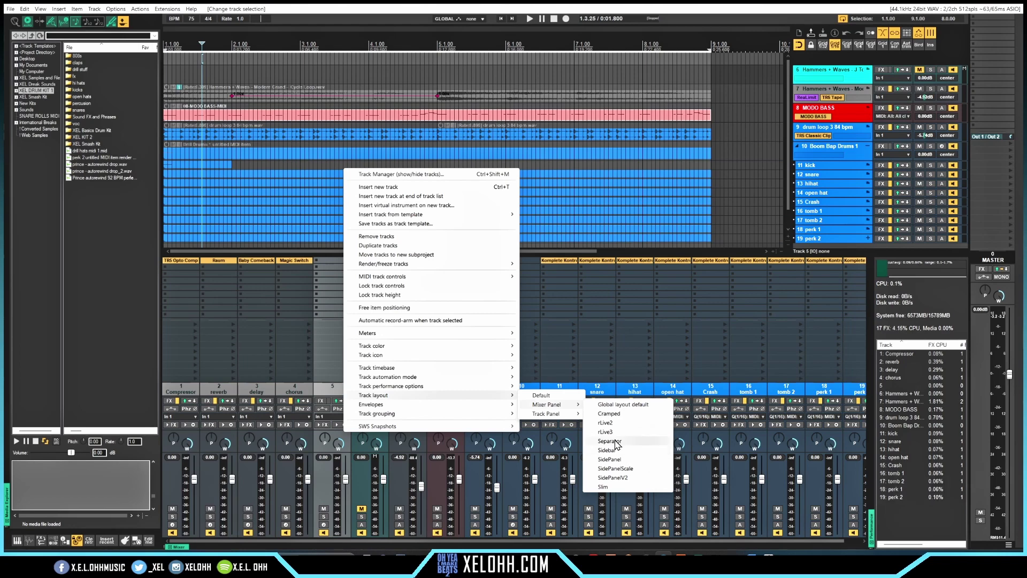
{"action": "left_click", "coordinate": [621, 443]}
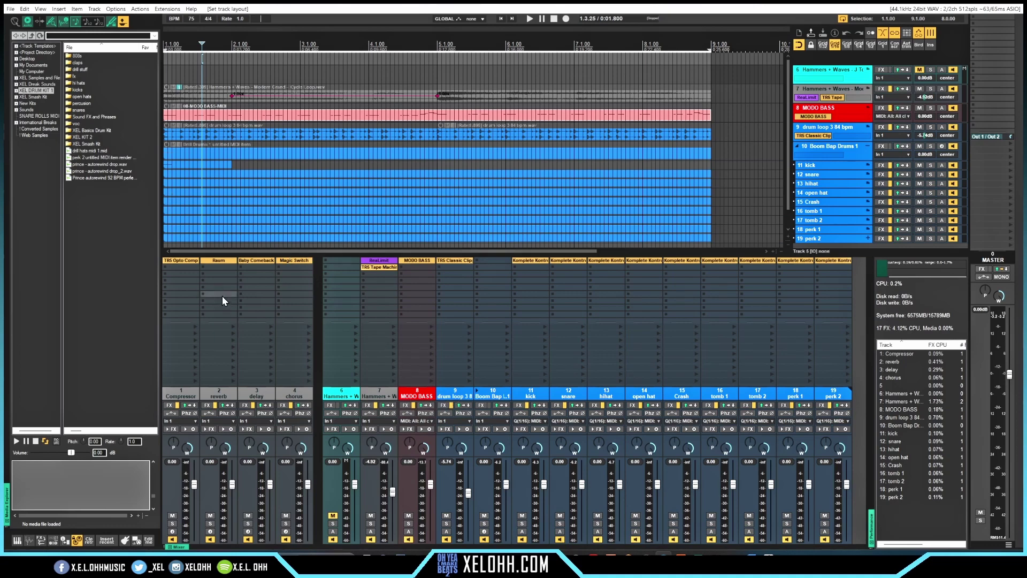
Compare the MODO BASS item in REAPER's MIDI editor with Ableton Live's note editor and Session View, and close the REAPER editor
{"action": "left_click", "coordinate": [306, 116]}
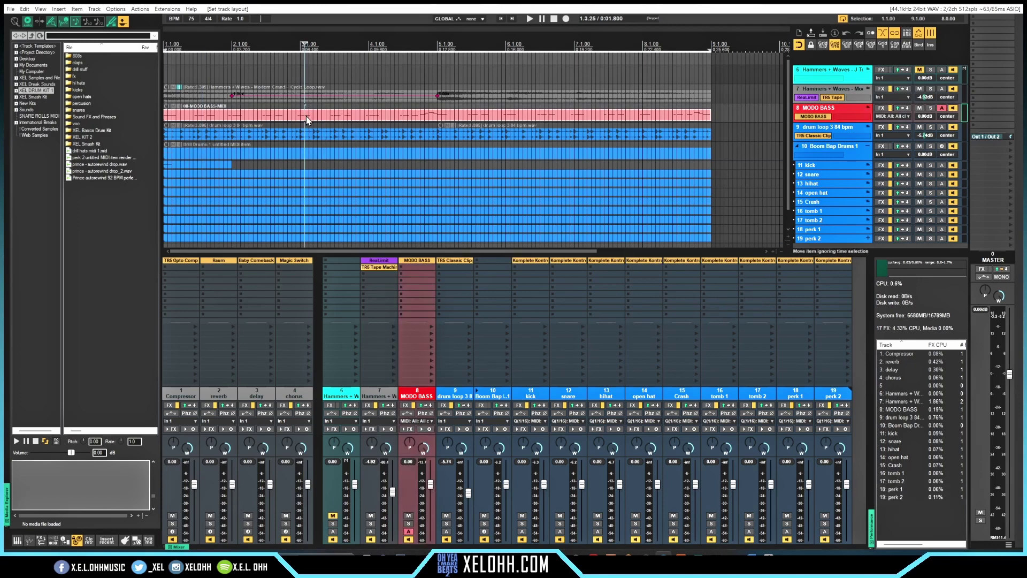
{"action": "double_click", "coordinate": [306, 116]}
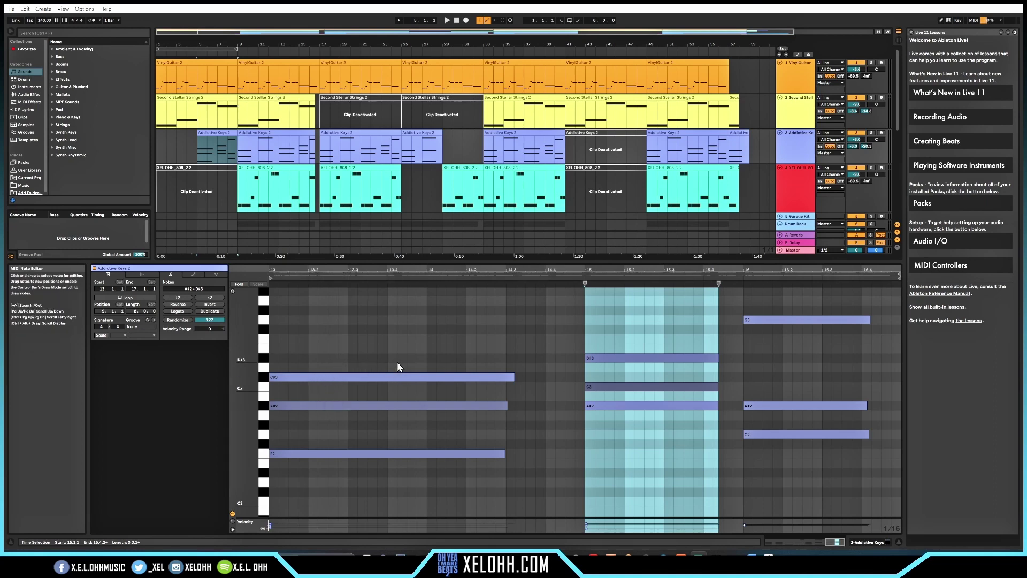
{"action": "key", "text": "Tab"}
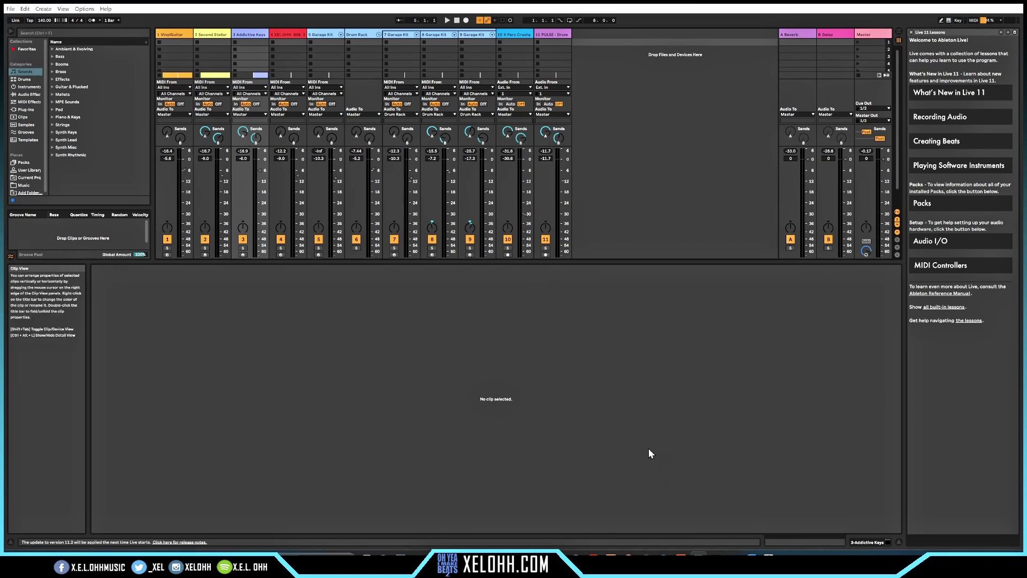
{"action": "key", "text": "Tab"}
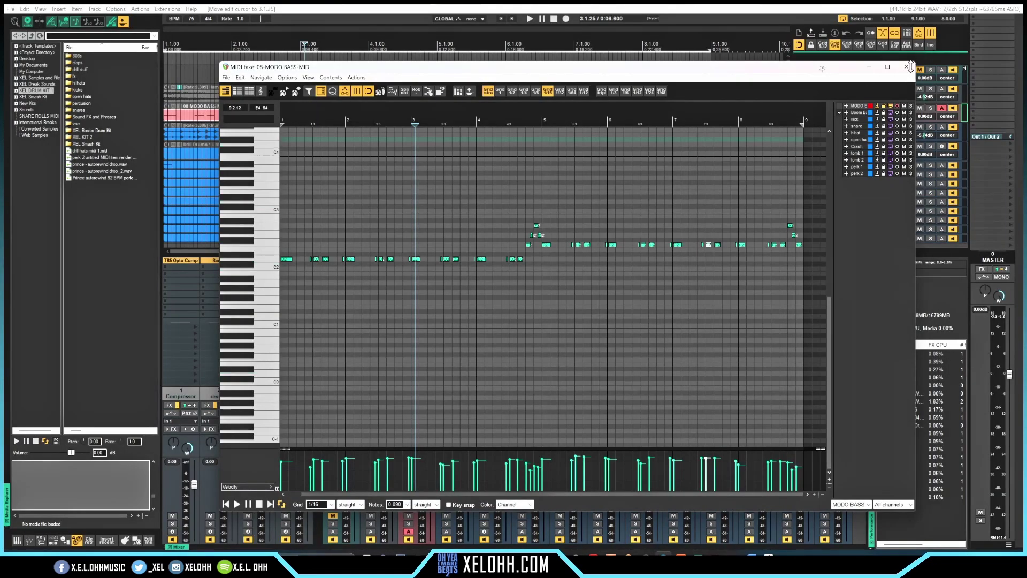
{"action": "left_click", "coordinate": [906, 67]}
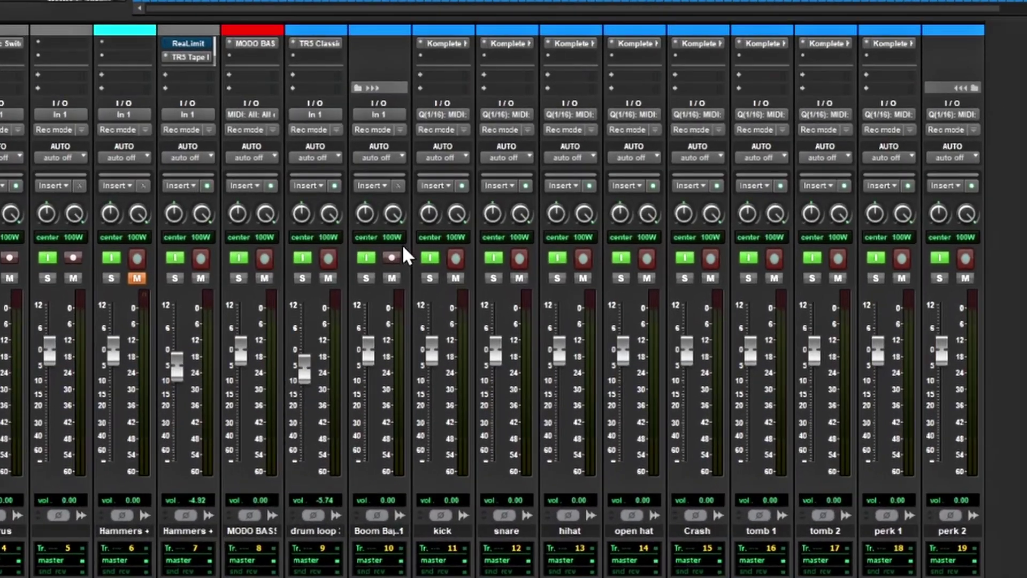
Repeatedly collapse and expand the Boom Bap Drums 1 folder in the Pro Tools-style mixer, leaving it expanded
{"action": "left_click", "coordinate": [367, 89]}
{"action": "left_click", "coordinate": [366, 89]}
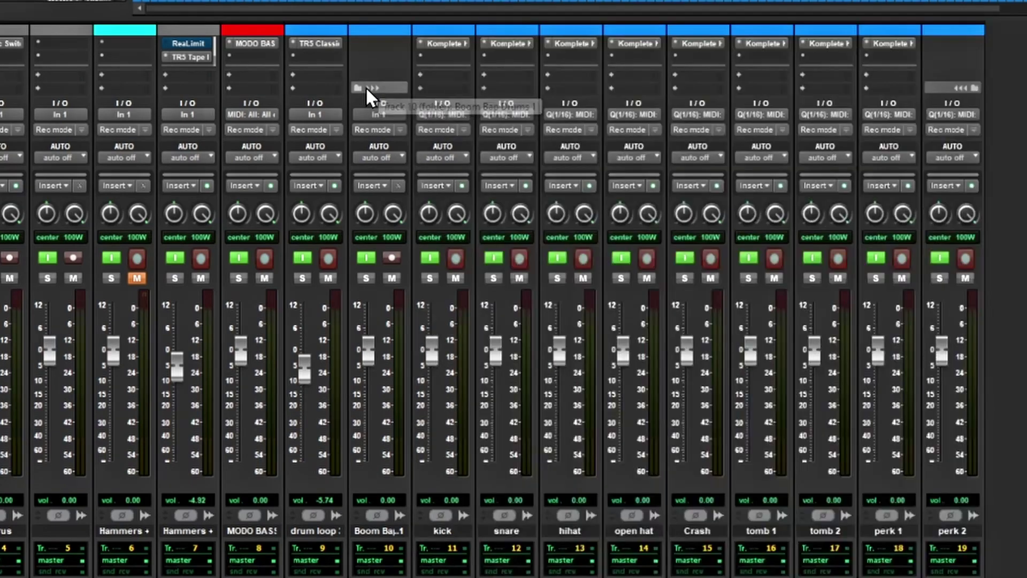
{"action": "left_click", "coordinate": [367, 89]}
{"action": "left_click", "coordinate": [366, 89]}
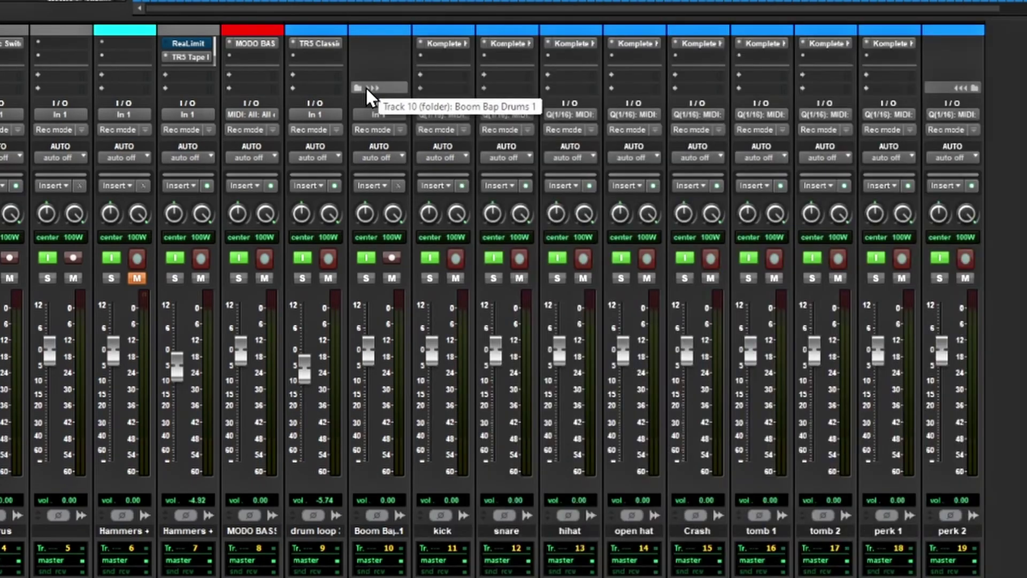
{"action": "left_click", "coordinate": [367, 89]}
{"action": "left_click", "coordinate": [367, 89]}
{"action": "left_click", "coordinate": [366, 89]}
{"action": "left_click", "coordinate": [367, 88]}
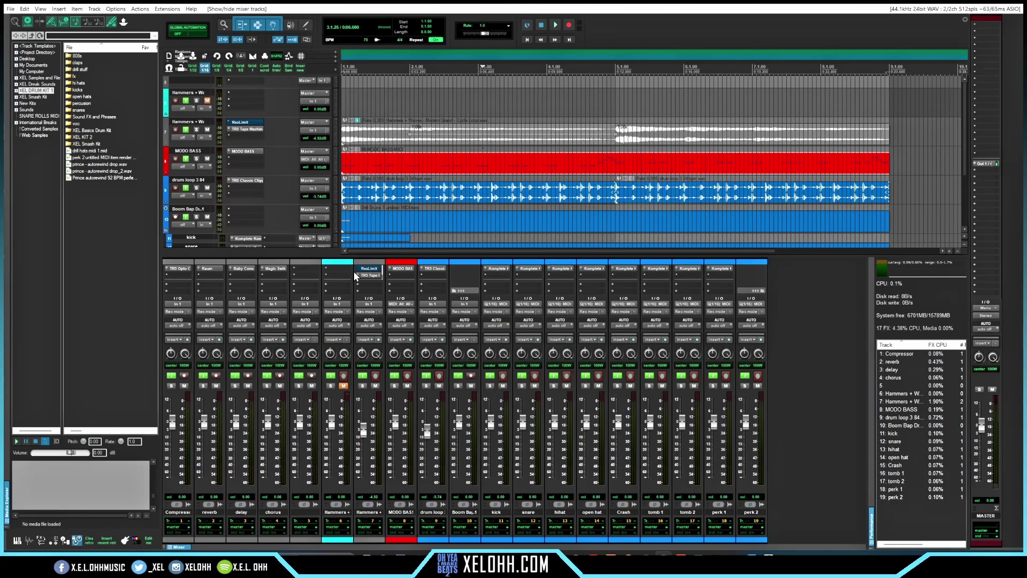
Look over the drum tracks in the Pro Tools-style track panel, and open the MODO BASS item in the MIDI editor
{"action": "scroll", "coordinate": [176, 187], "scroll_direction": "down", "scroll_amount": 3}
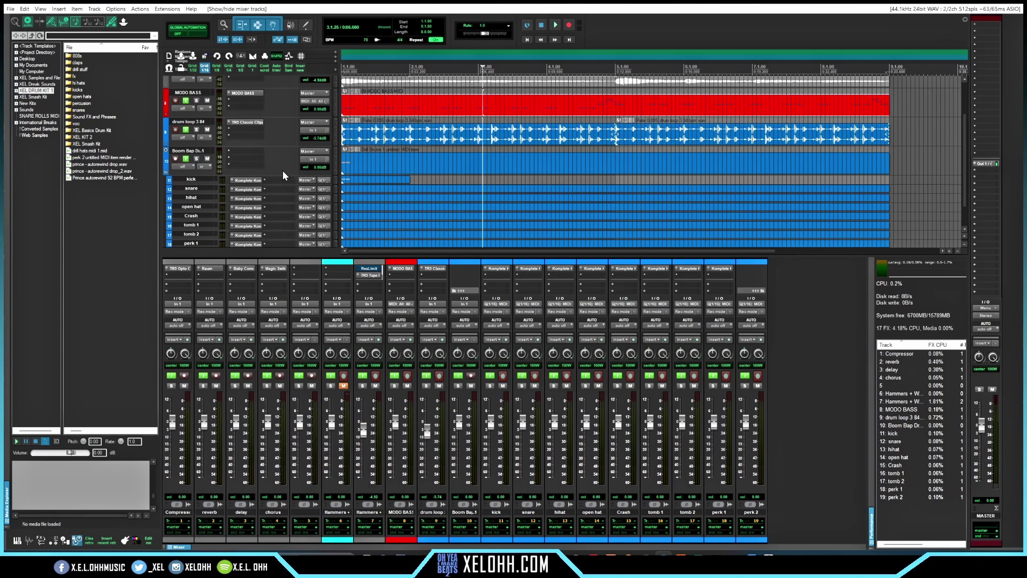
{"action": "scroll", "coordinate": [294, 196], "scroll_direction": "up", "scroll_amount": 1}
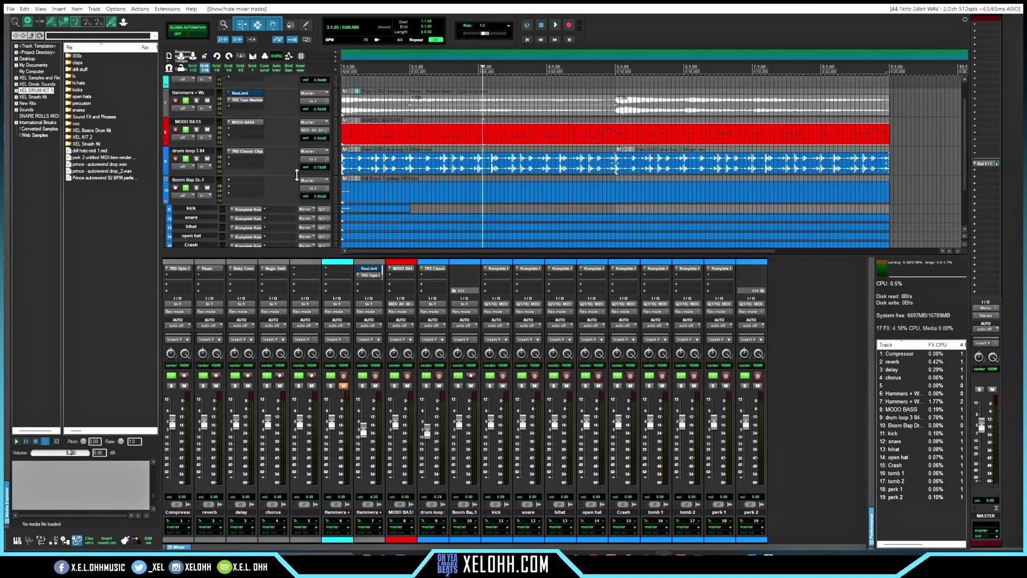
{"action": "double_click", "coordinate": [394, 127]}
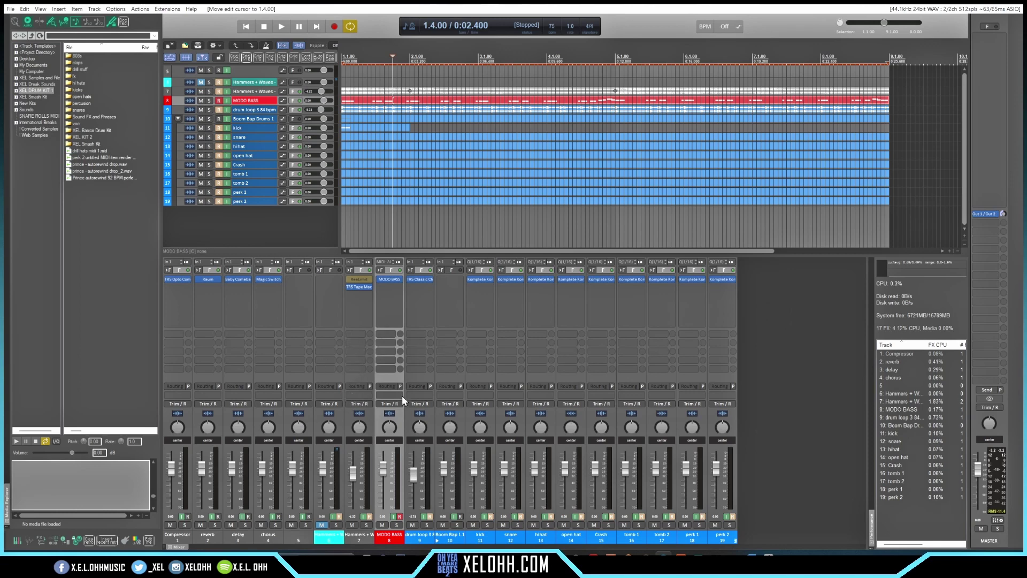
Apply the Separator | Thin mixer panel layout to track 5 in the Logic-style mixer
{"action": "right_click", "coordinate": [310, 489]}
{"action": "mouse_move", "coordinate": [447, 409]}
{"action": "mouse_move", "coordinate": [518, 420]}
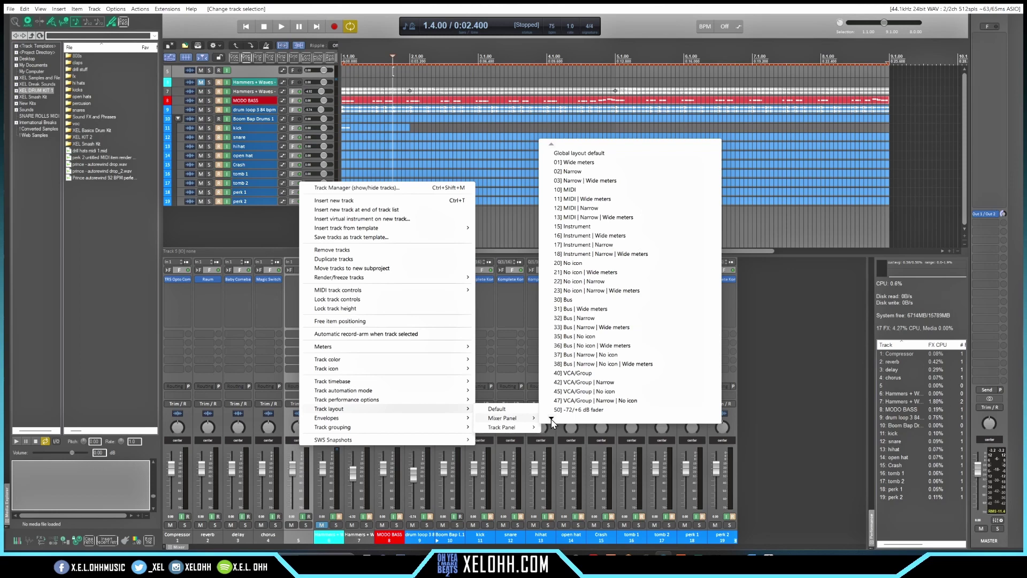
{"action": "scroll", "coordinate": [551, 422], "scroll_direction": "down", "scroll_amount": 2}
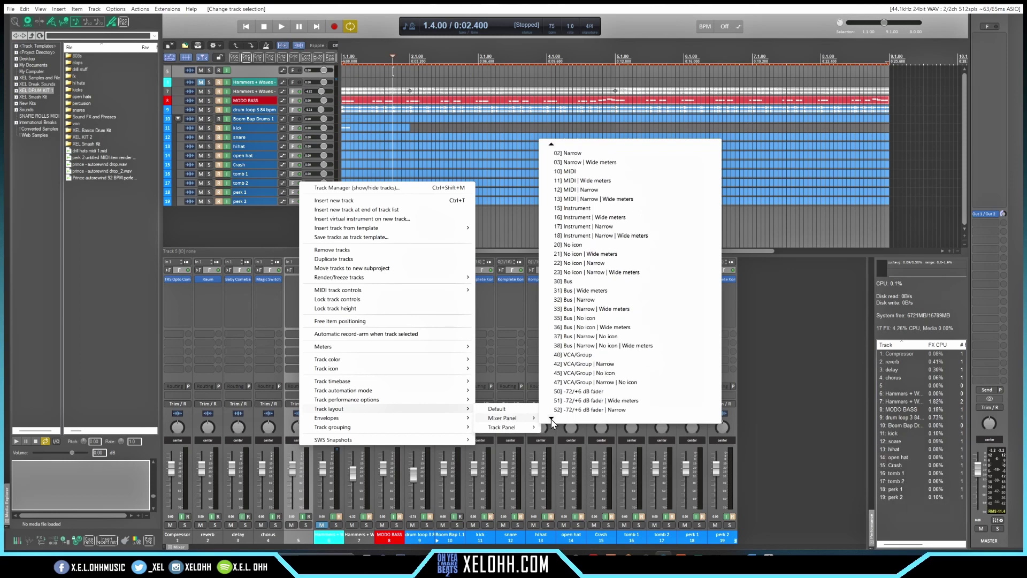
{"action": "scroll", "coordinate": [551, 423], "scroll_direction": "down", "scroll_amount": 2}
{"action": "scroll", "coordinate": [552, 423], "scroll_direction": "down", "scroll_amount": 17}
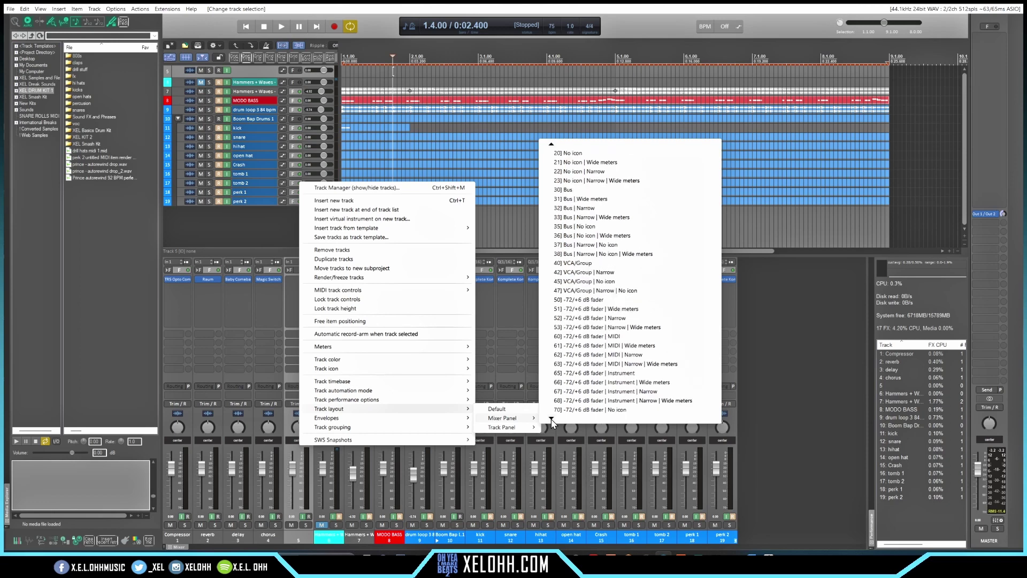
{"action": "scroll", "coordinate": [552, 423], "scroll_direction": "down", "scroll_amount": 3}
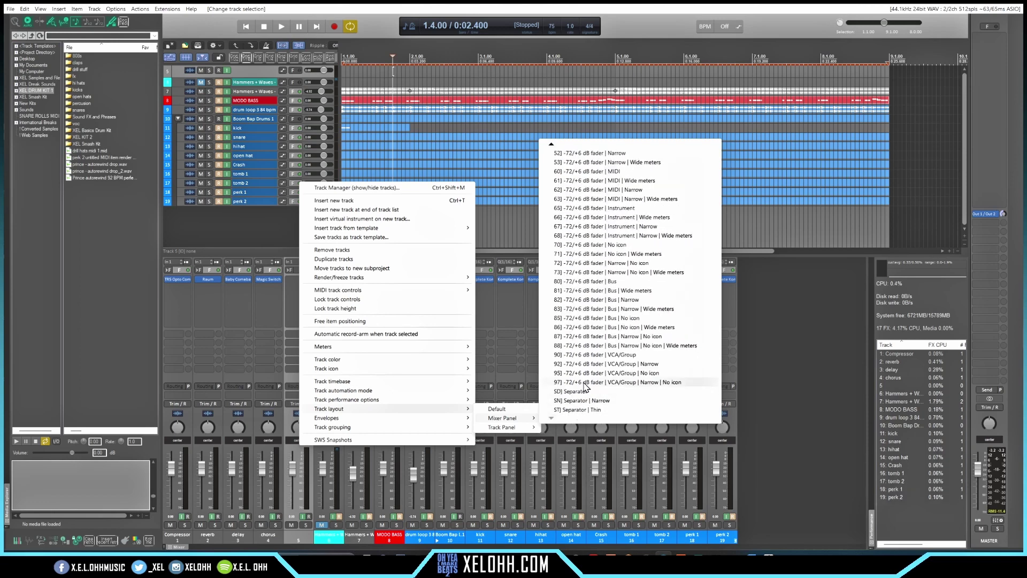
{"action": "left_click", "coordinate": [588, 416]}
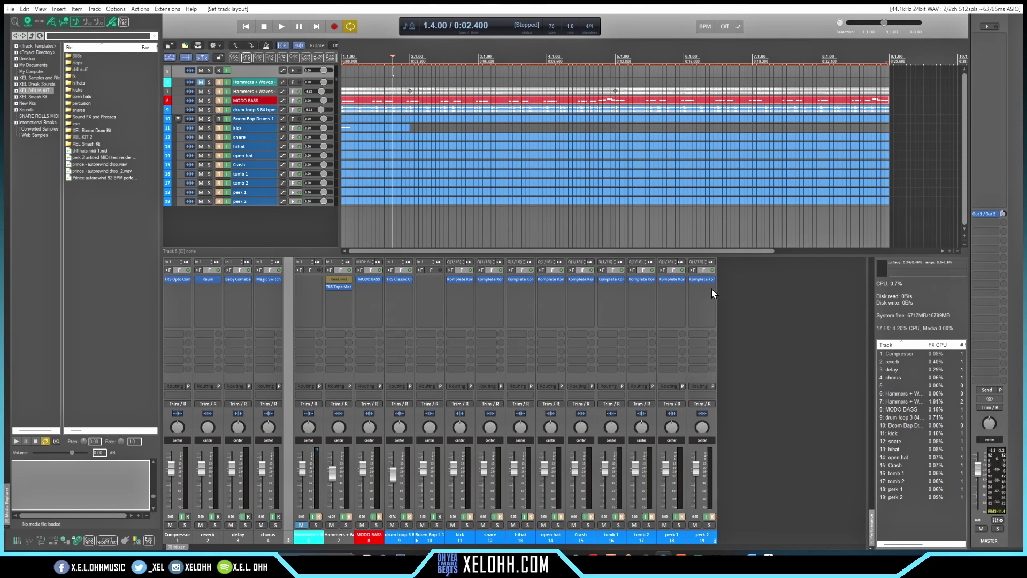
Open the MODO BASS item in the MIDI editor and set the note color mode to Track
{"action": "left_click", "coordinate": [373, 103]}
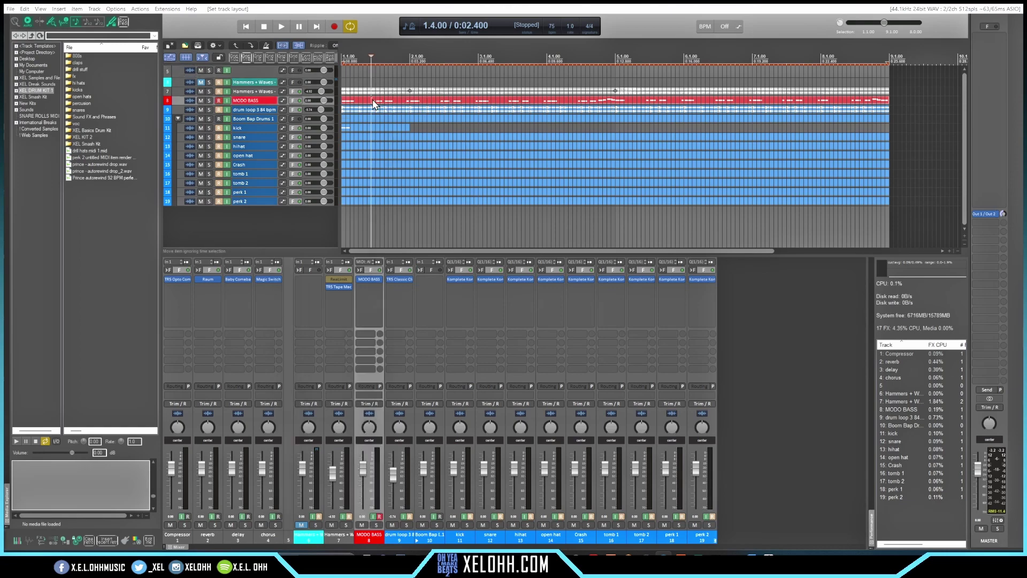
{"action": "double_click", "coordinate": [372, 100]}
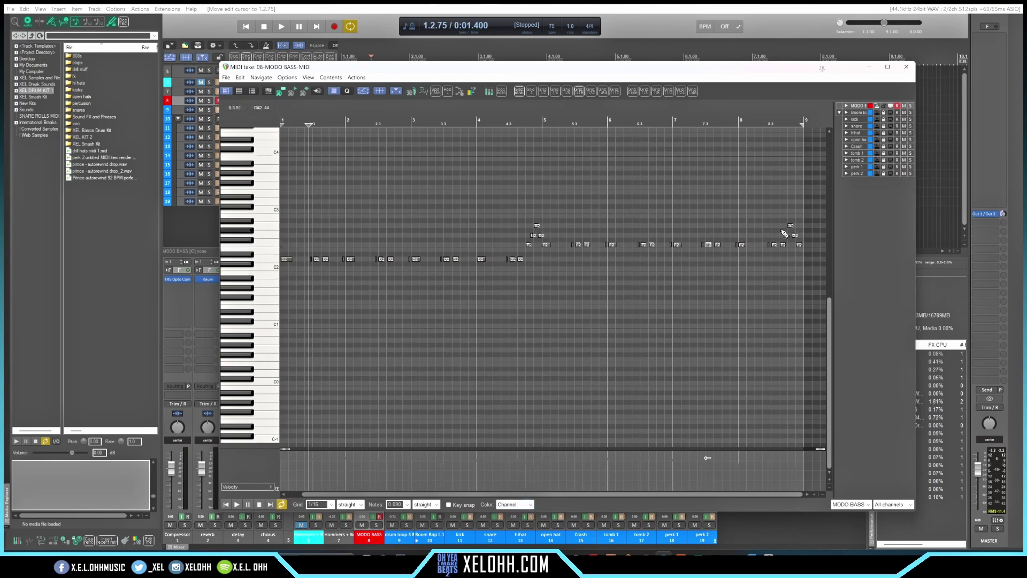
{"action": "left_click", "coordinate": [531, 504]}
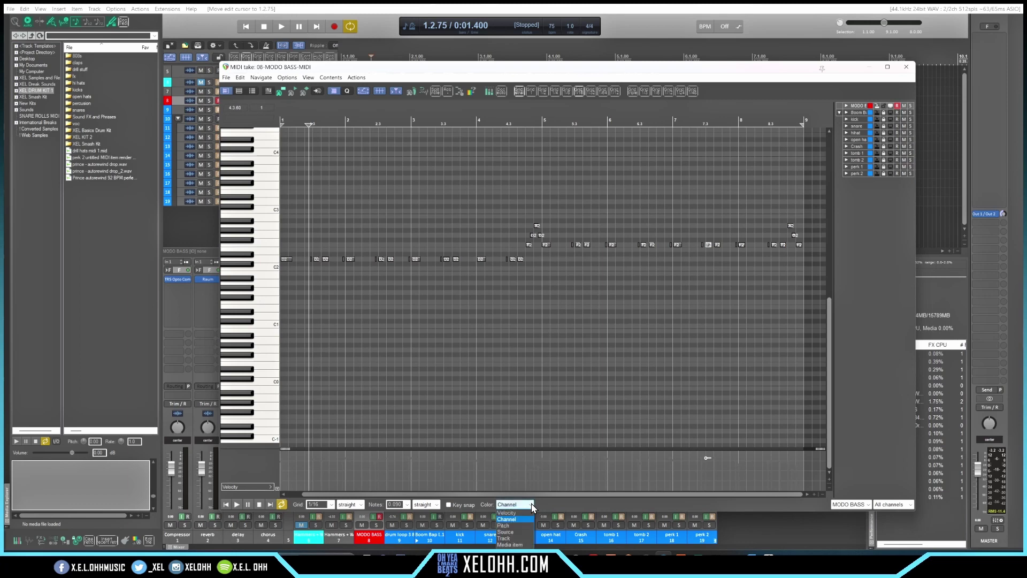
{"action": "left_click", "coordinate": [519, 539]}
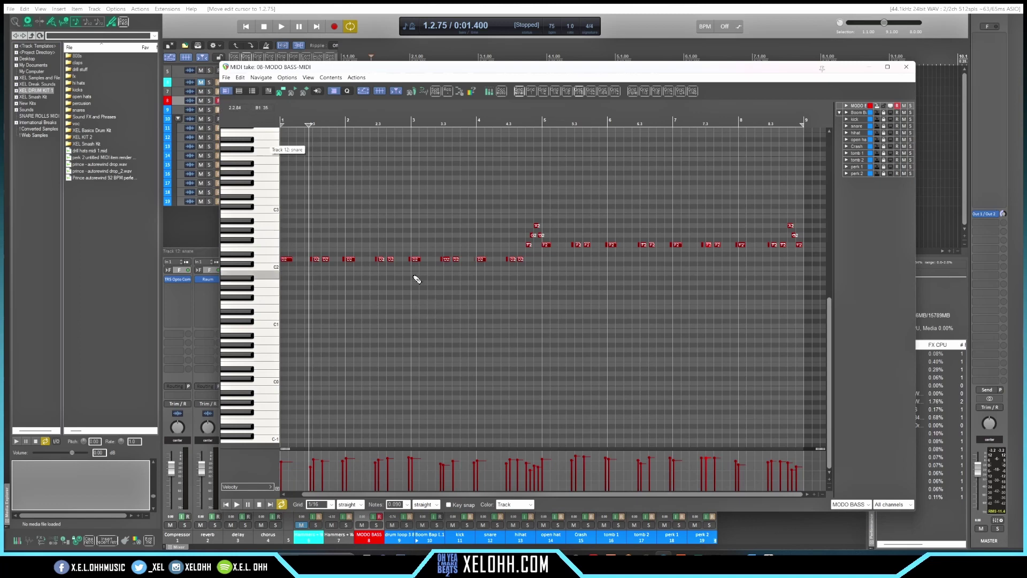
Set the note color mode to Channel for the MODO BASS item and close the MIDI editor
{"action": "left_click", "coordinate": [529, 504]}
{"action": "left_click", "coordinate": [507, 519]}
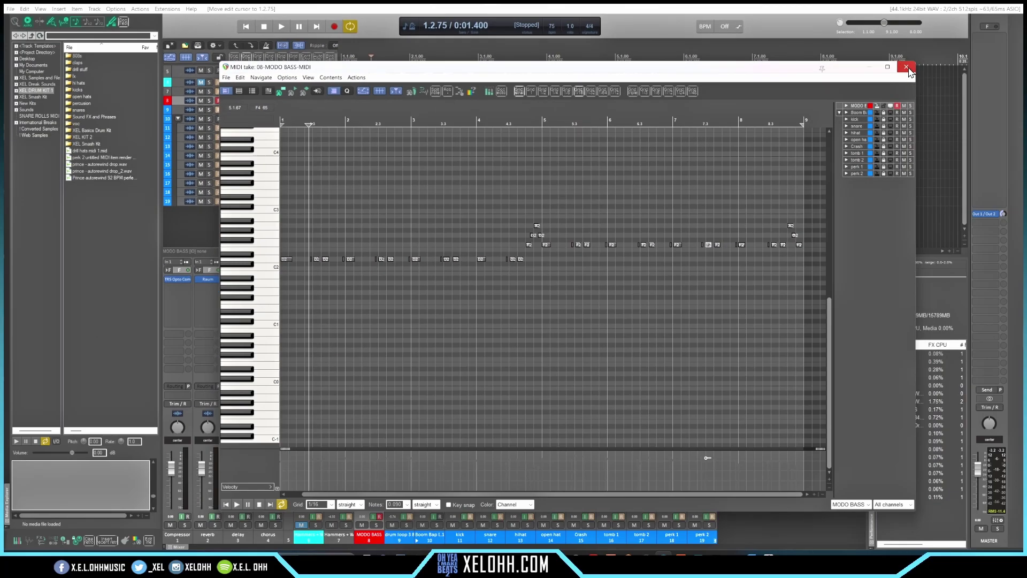
{"action": "key", "text": "Escape"}
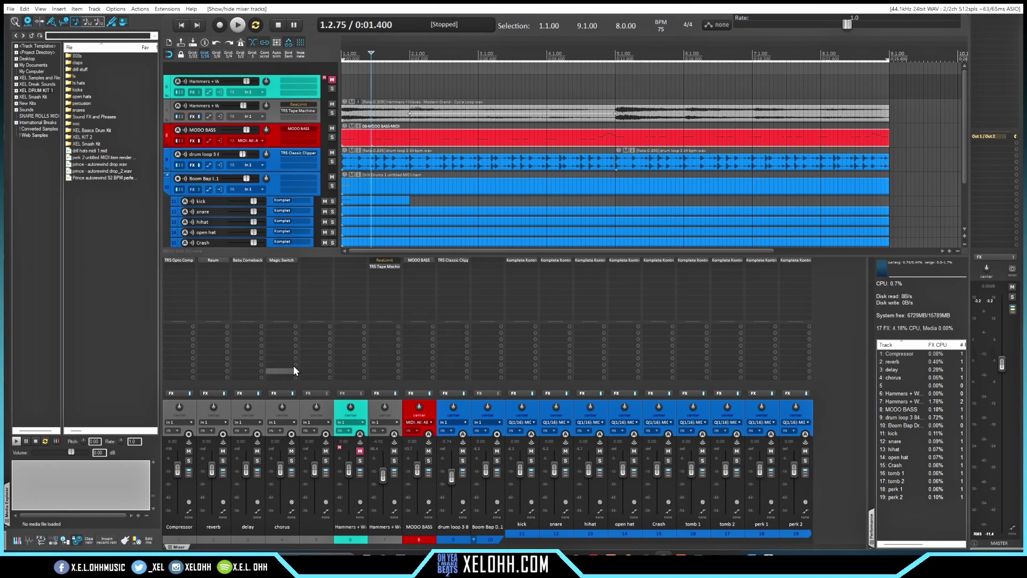
Apply the Separator Medium mixer panel layout to the unnamed track 5 in the mixer
{"action": "right_click", "coordinate": [326, 412]}
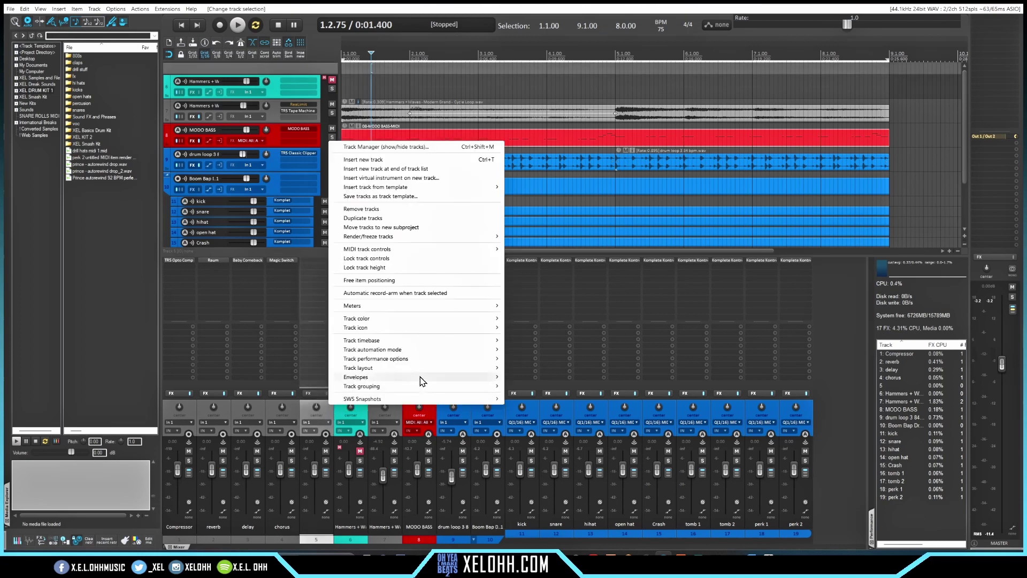
{"action": "mouse_move", "coordinate": [470, 368]}
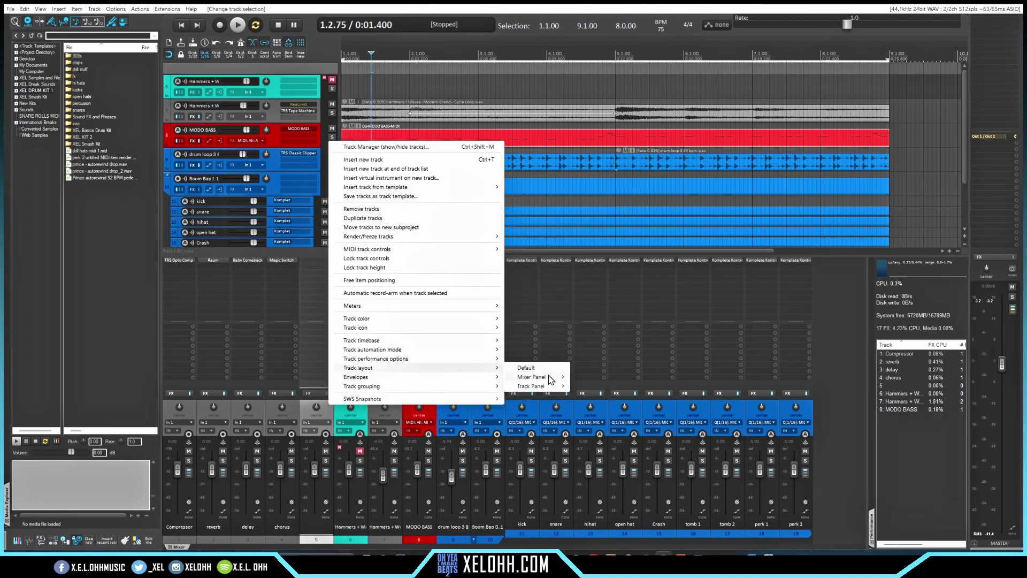
{"action": "mouse_move", "coordinate": [557, 379]}
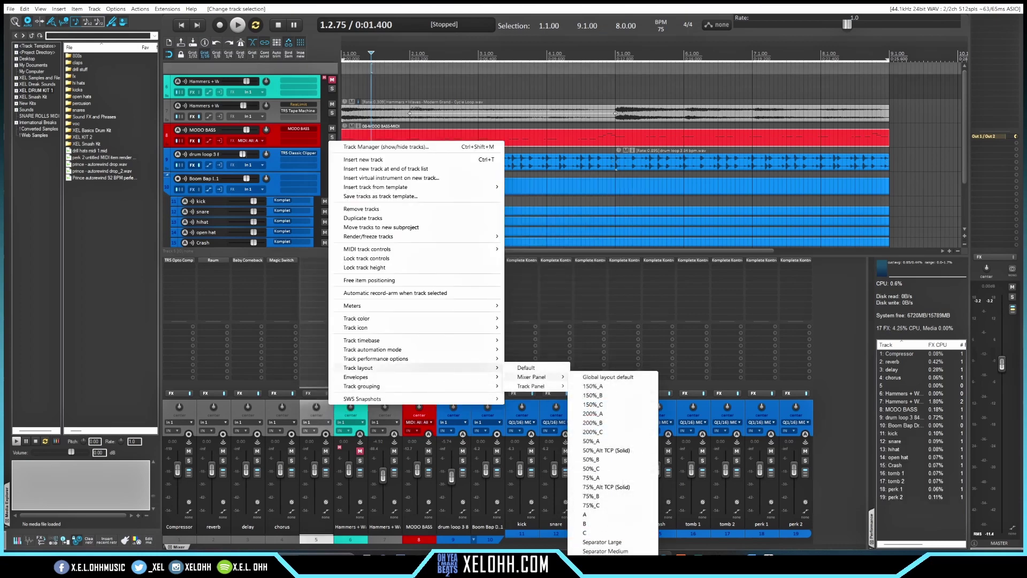
{"action": "left_click", "coordinate": [605, 552]}
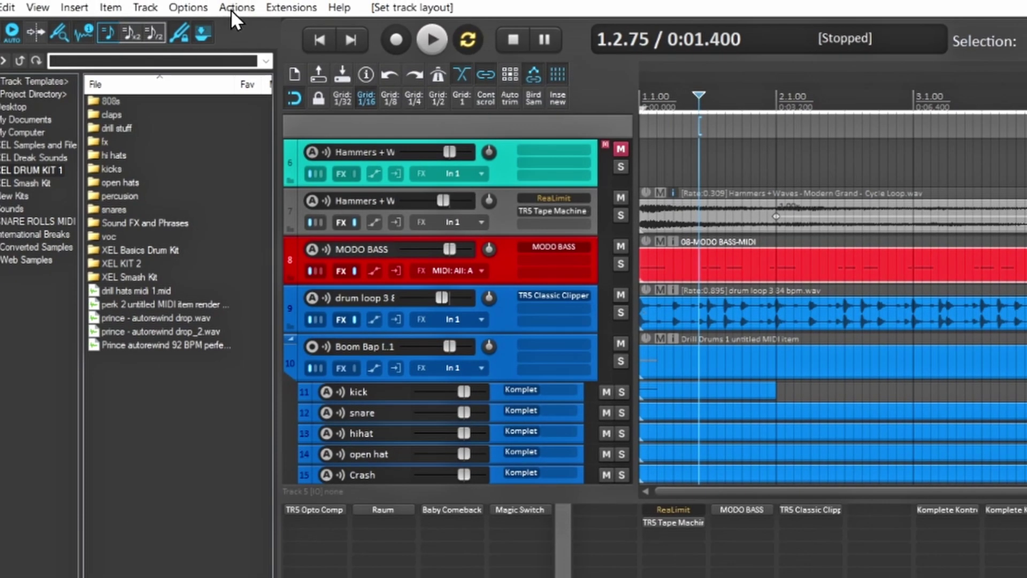
Open the theme adjuster, look through its Envelopes, Global Settings, Track Control Panel and Mixer Control Panel pages, and close it
{"action": "left_click", "coordinate": [231, 7]}
{"action": "mouse_move", "coordinate": [182, 8]}
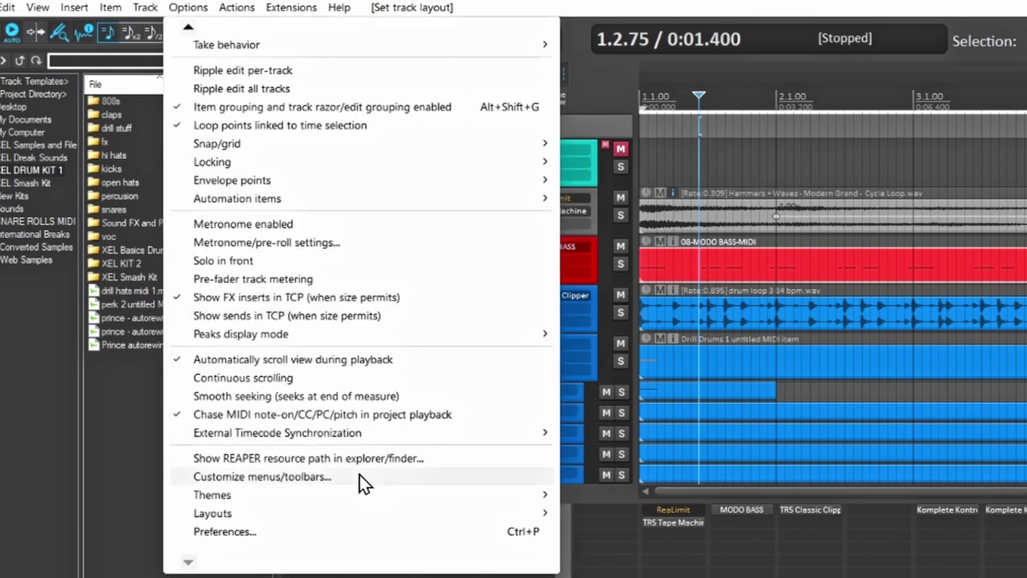
{"action": "mouse_move", "coordinate": [404, 493]}
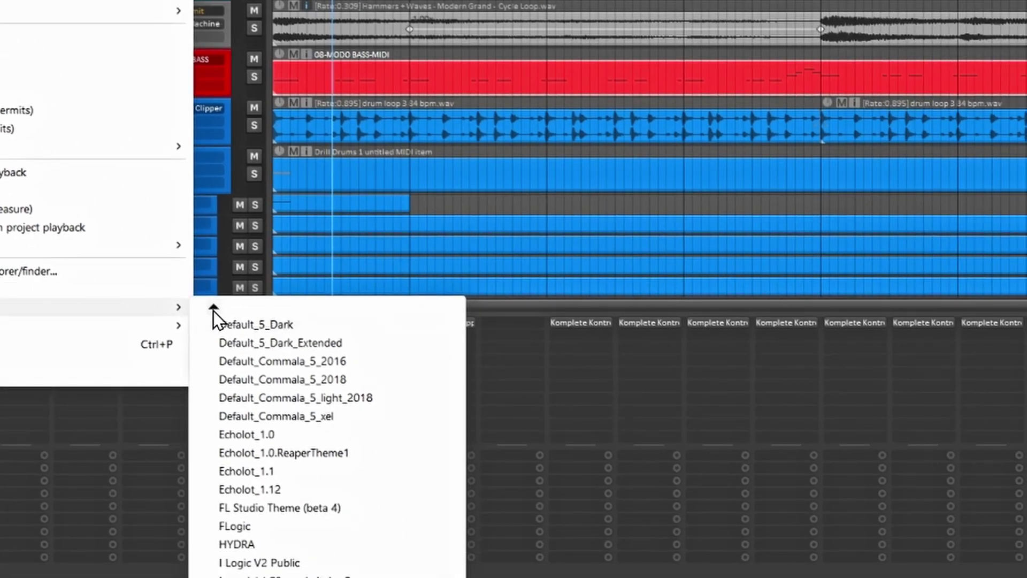
{"action": "scroll", "coordinate": [213, 311], "scroll_direction": "up", "scroll_amount": 5}
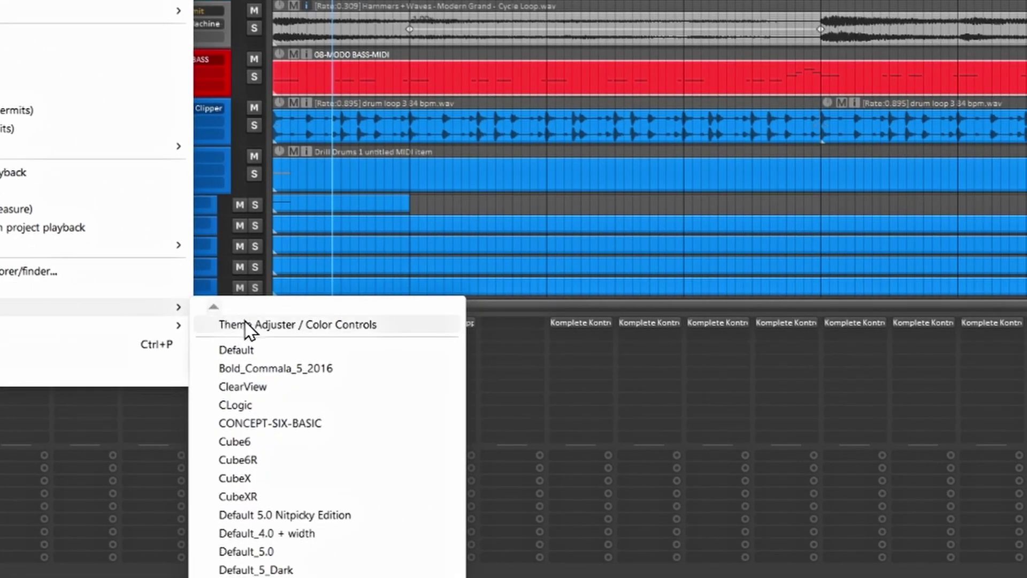
{"action": "left_click", "coordinate": [316, 326]}
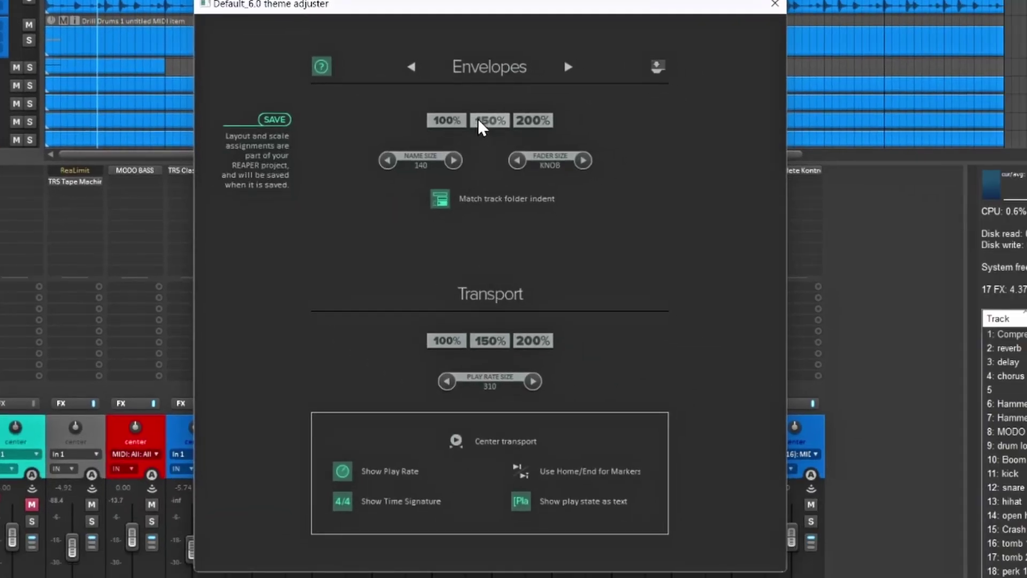
{"action": "left_click", "coordinate": [568, 69]}
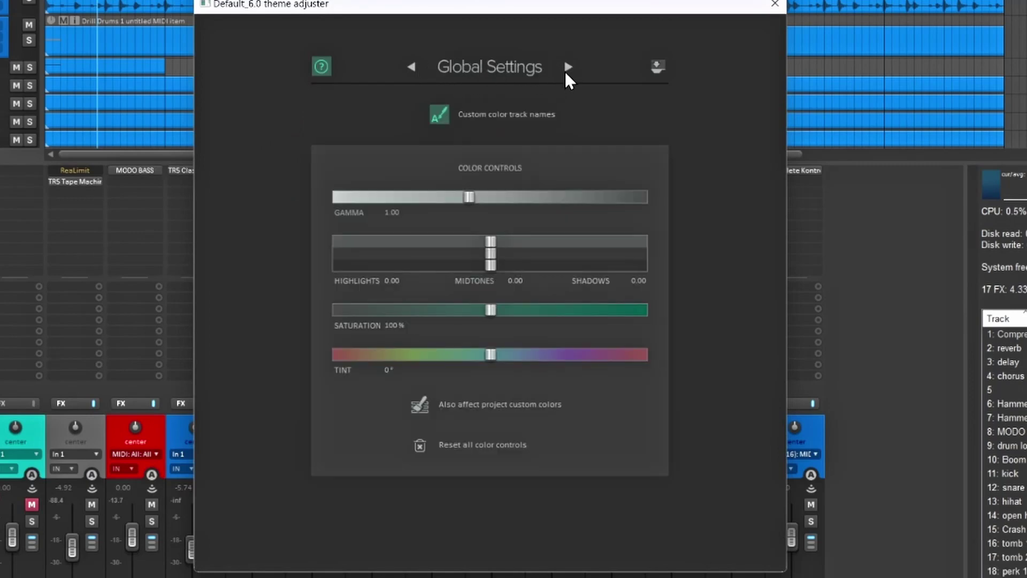
{"action": "left_click", "coordinate": [566, 72]}
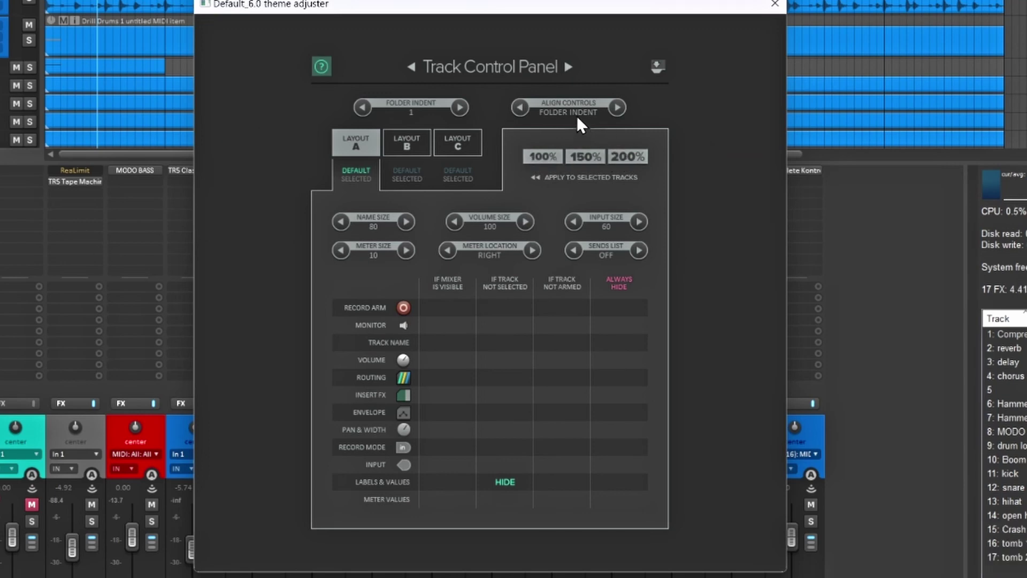
{"action": "left_click", "coordinate": [570, 65]}
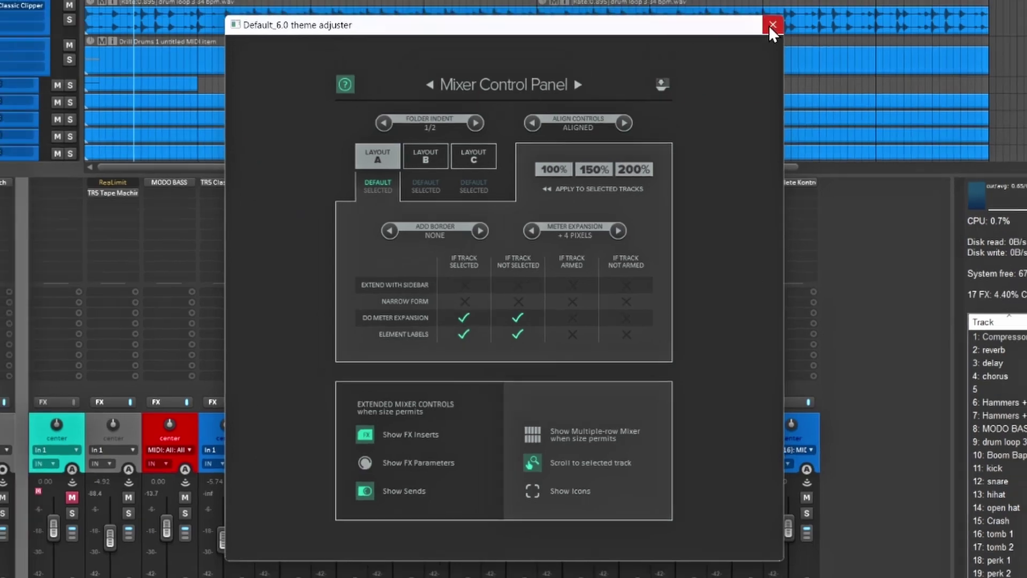
{"action": "left_click", "coordinate": [775, 4]}
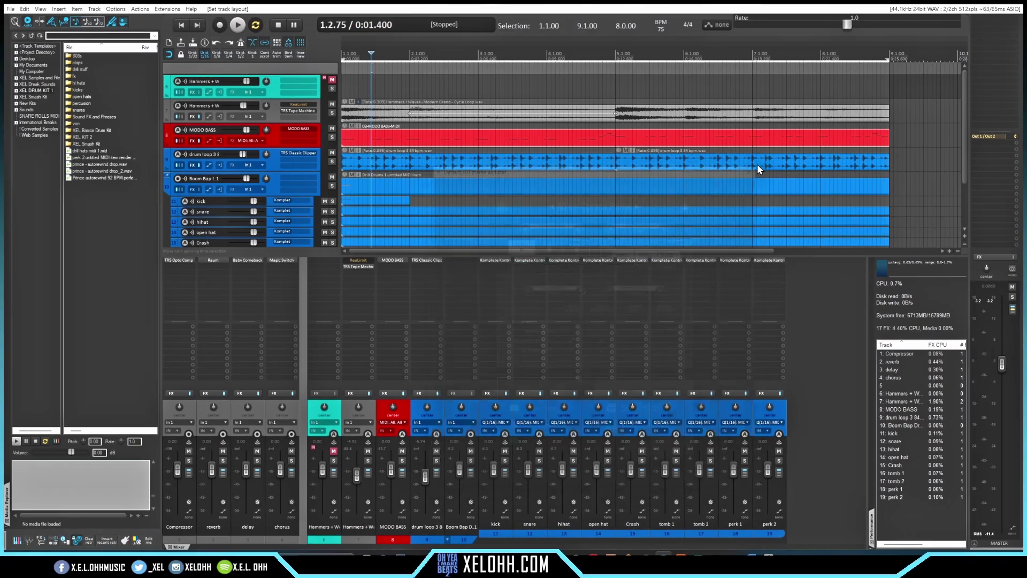
Inspect the MODO BASS item in the MIDI editor, close the editor, and look over the drum tracks in the track panel
{"action": "left_click", "coordinate": [390, 140]}
{"action": "double_click", "coordinate": [390, 141]}
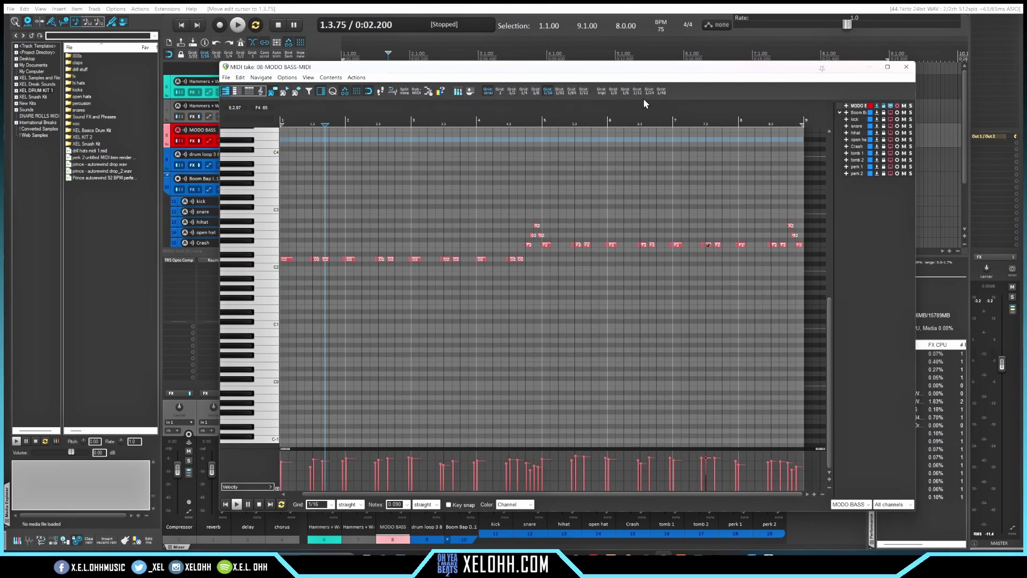
{"action": "left_click", "coordinate": [906, 66]}
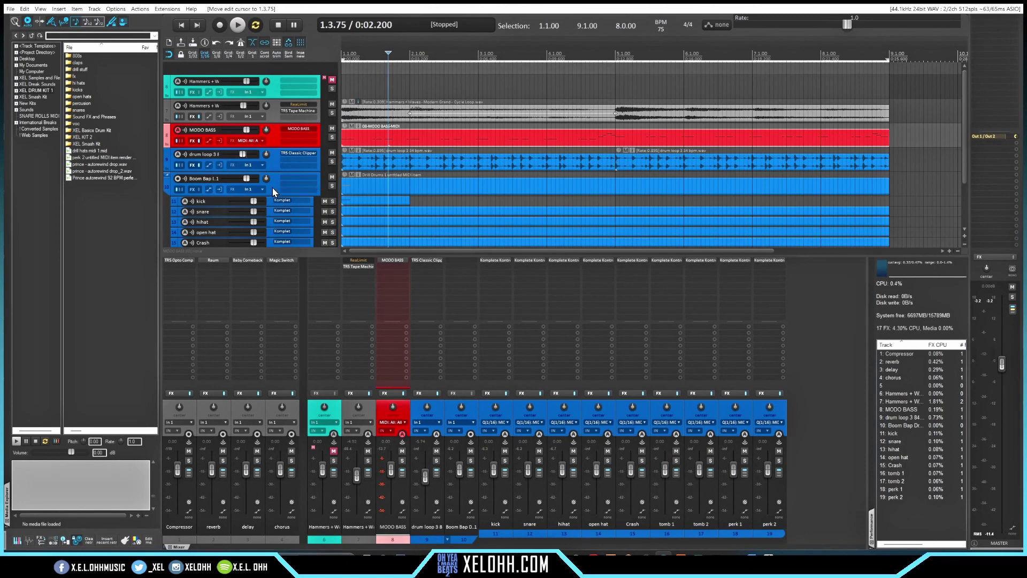
{"action": "scroll", "coordinate": [272, 187], "scroll_direction": "down", "scroll_amount": 2}
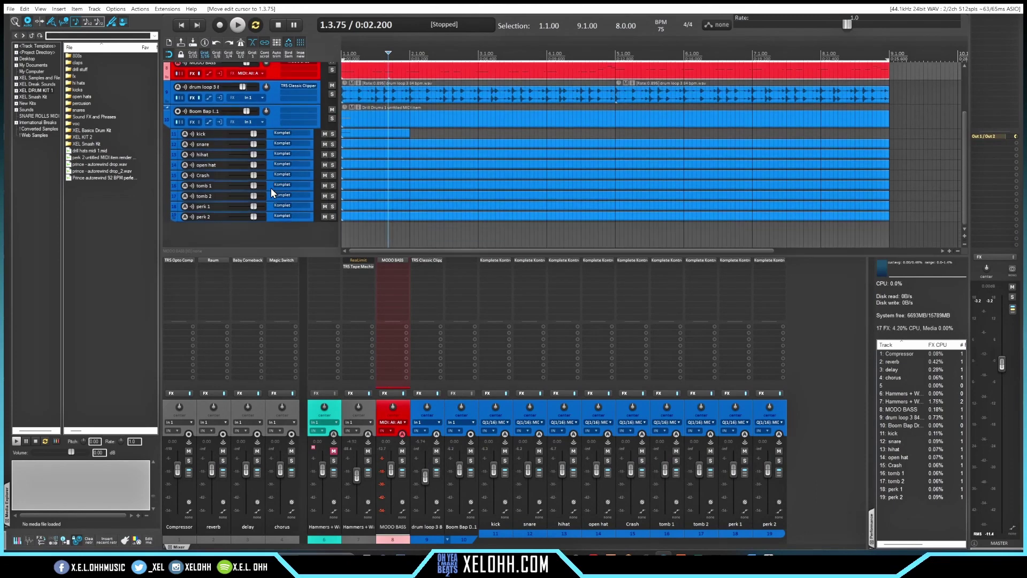
{"action": "scroll", "coordinate": [271, 187], "scroll_direction": "up", "scroll_amount": 2}
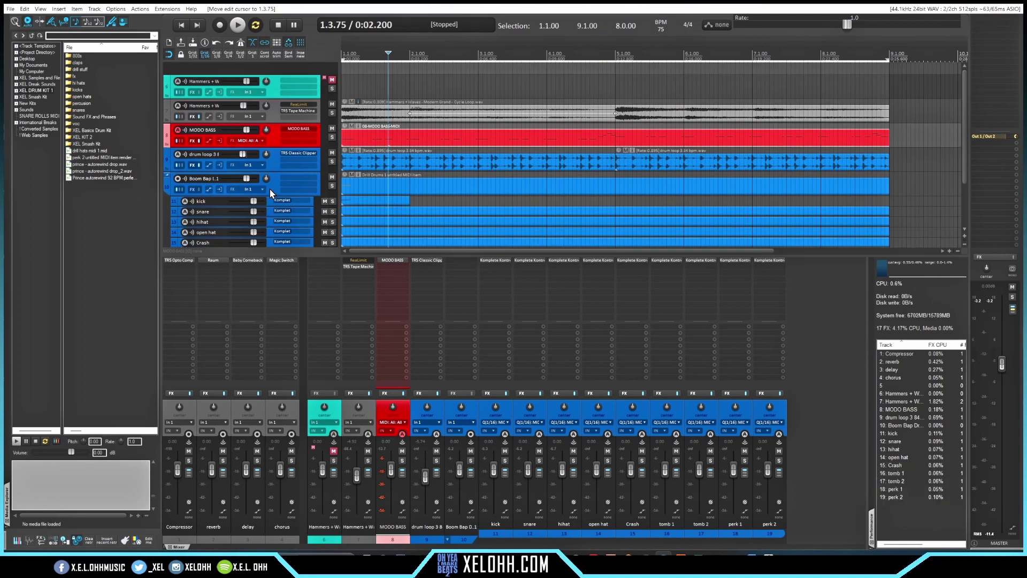